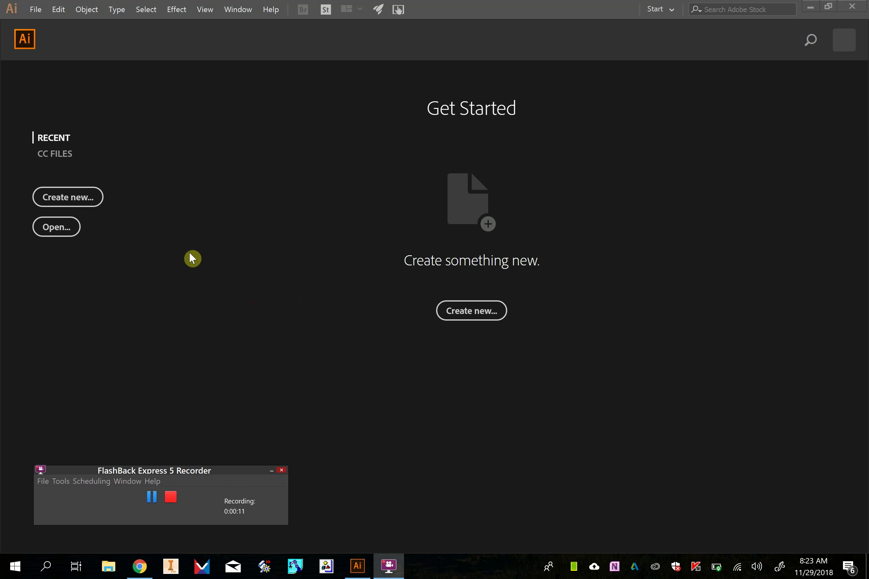
Step: Create a new 4 × 4 inch Art & Illustration document using inches as units
{"action": "left_click", "coordinate": [481, 324]}
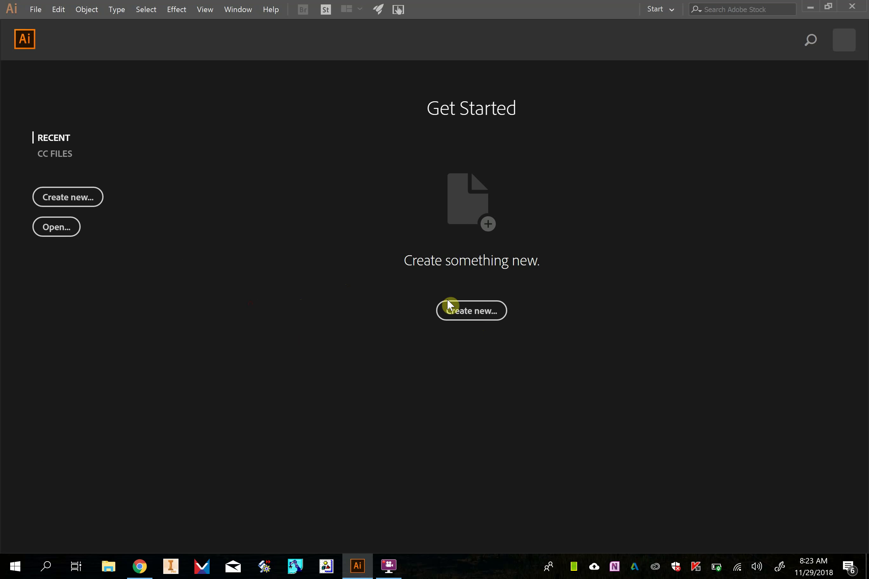
{"action": "left_click", "coordinate": [464, 313]}
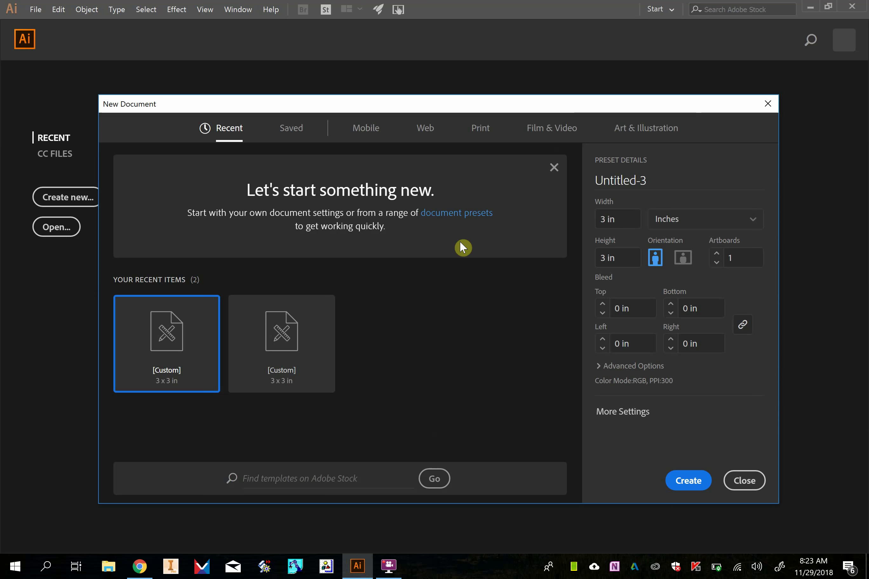
{"action": "left_click", "coordinate": [622, 218]}
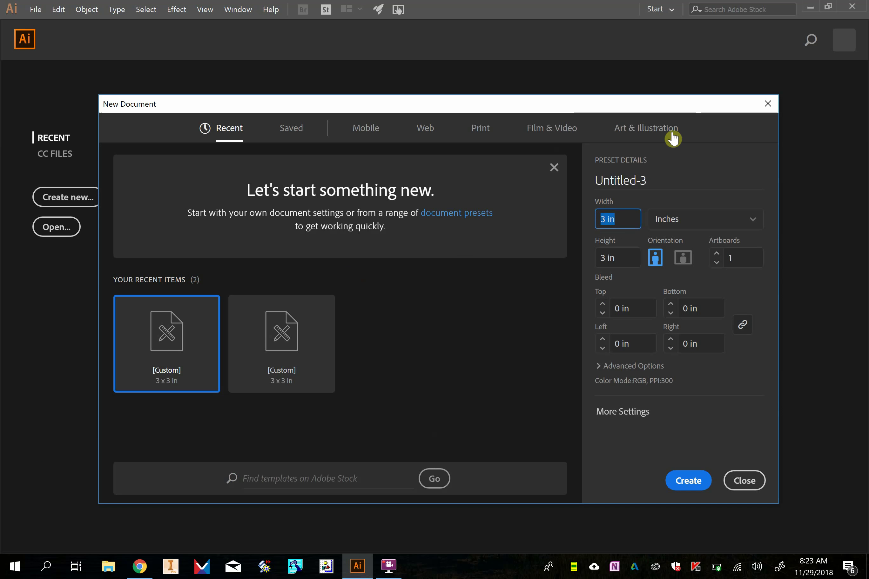
{"action": "left_click", "coordinate": [648, 129]}
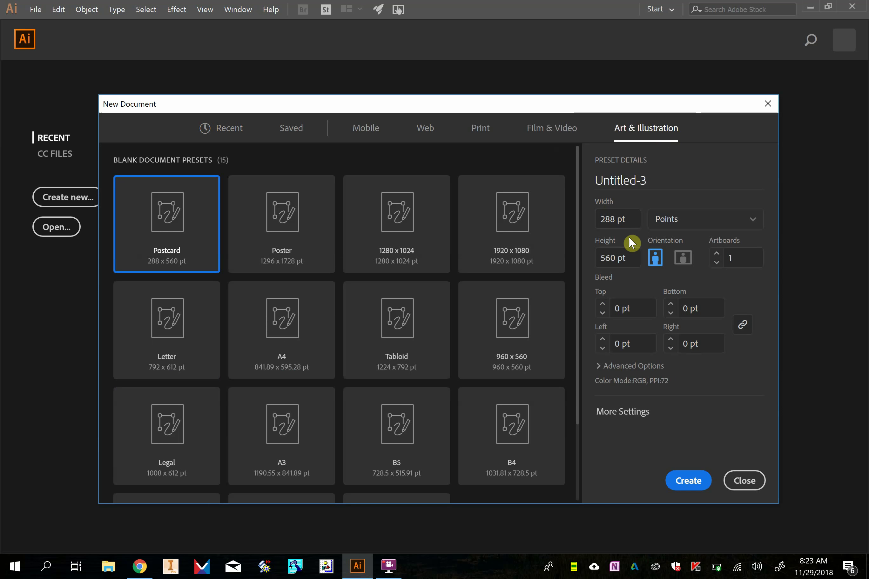
{"action": "left_click", "coordinate": [625, 220]}
{"action": "left_click", "coordinate": [687, 224]}
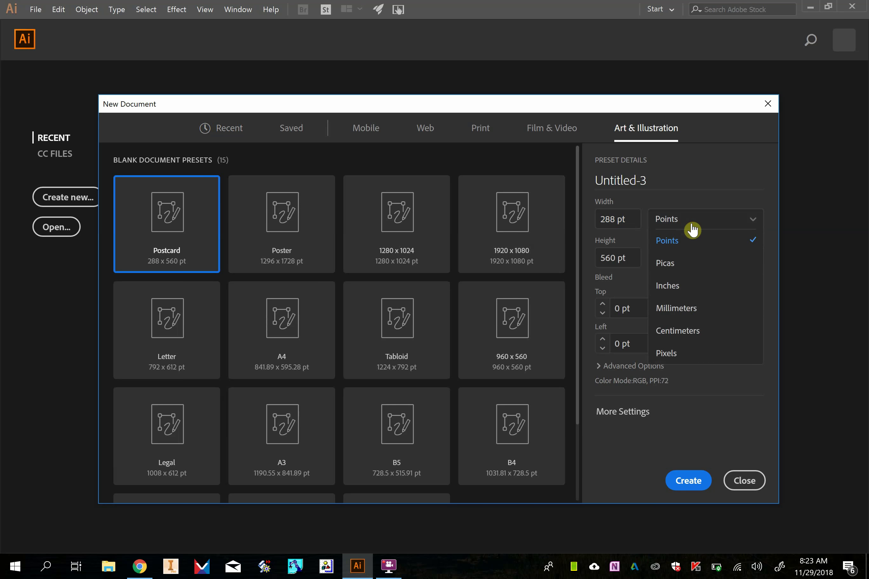
{"action": "left_click", "coordinate": [692, 286]}
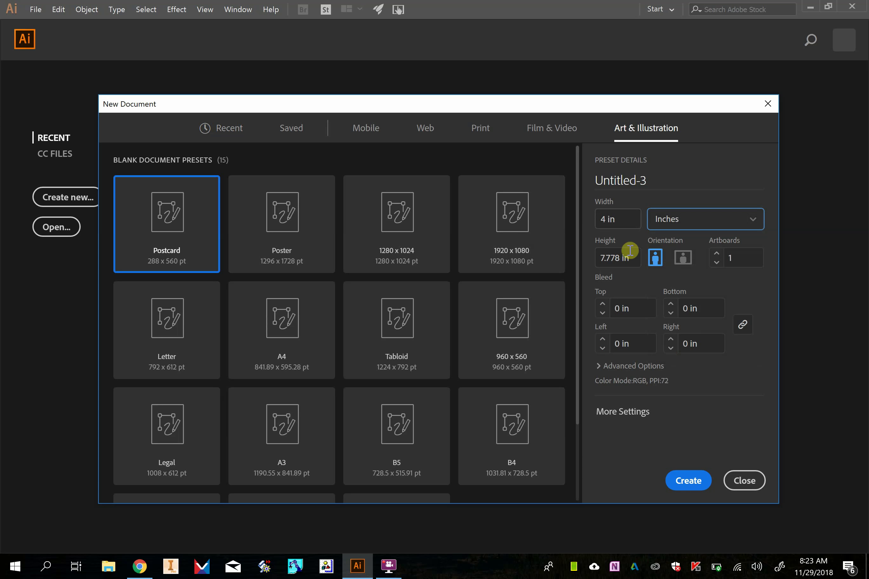
{"action": "left_click", "coordinate": [596, 261]}
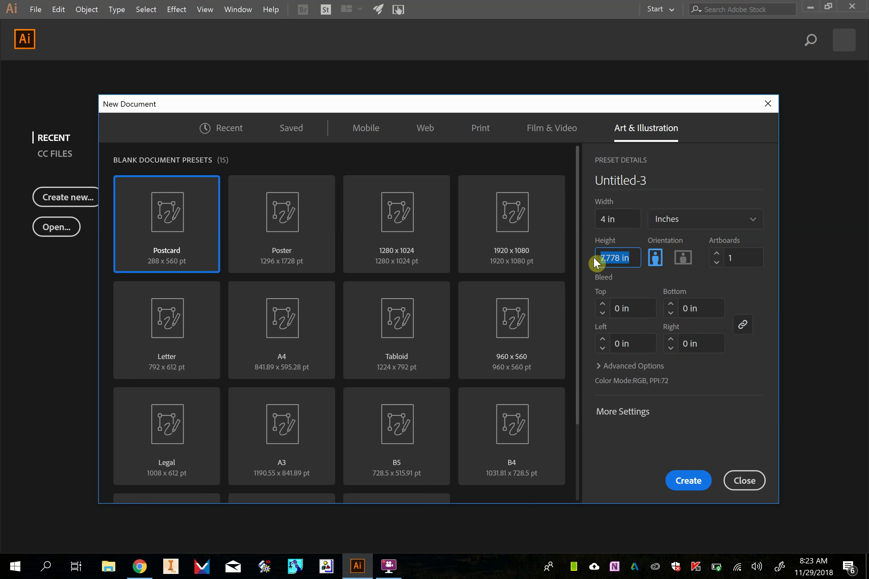
{"action": "type", "text": "4"}
{"action": "left_click", "coordinate": [689, 481]}
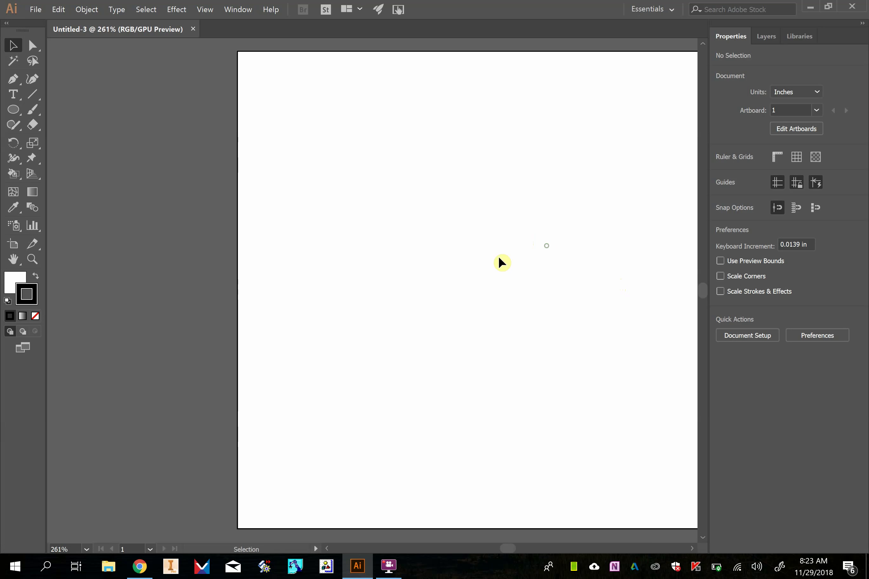
{"action": "key", "text": "space"}
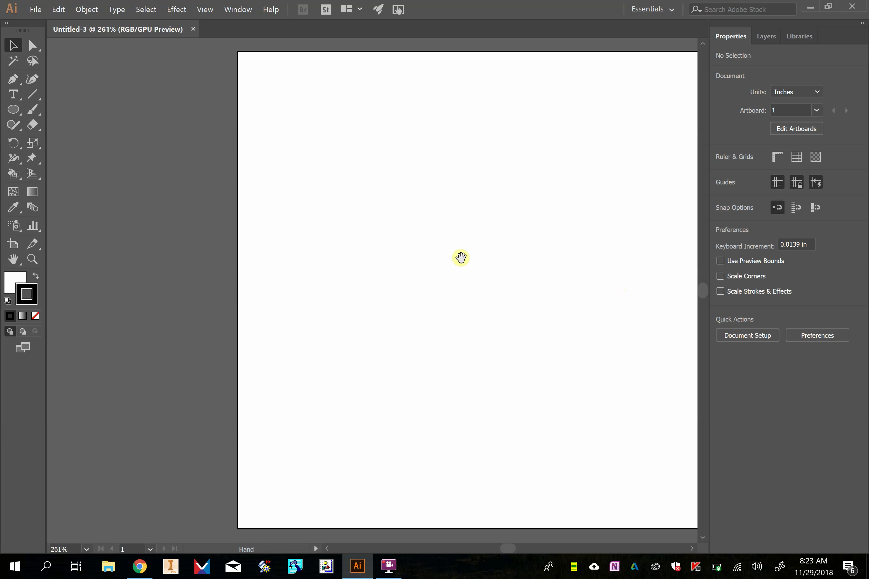
{"action": "scroll", "coordinate": [542, 261], "scroll_direction": "up", "scroll_amount": 1}
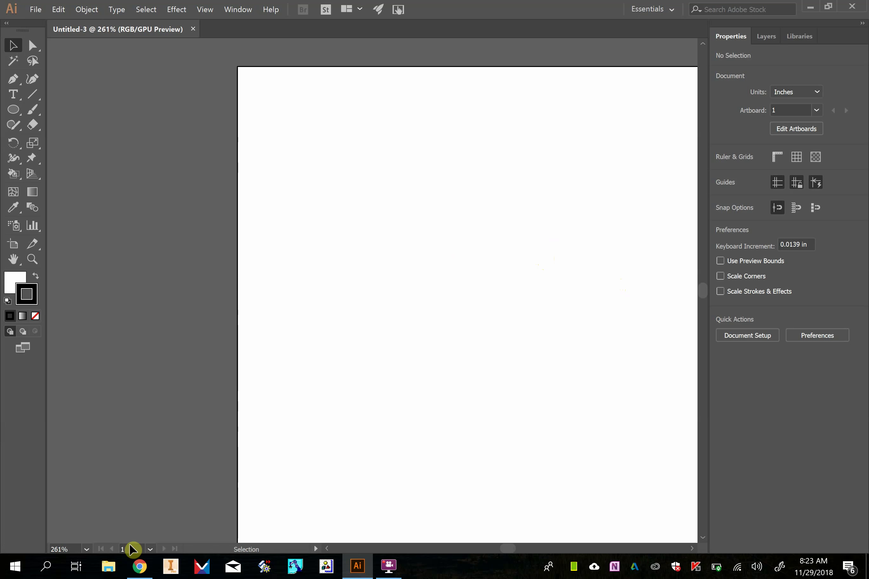
Step: Filter the santa claus image results to line drawings and copy the waving Santa image
{"action": "left_click", "coordinate": [139, 567]}
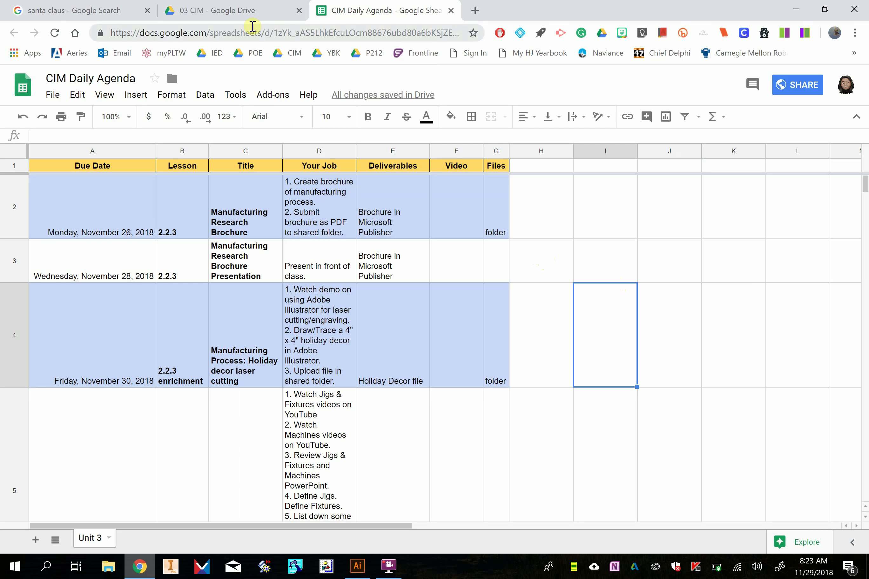
{"action": "left_click", "coordinate": [121, 11]}
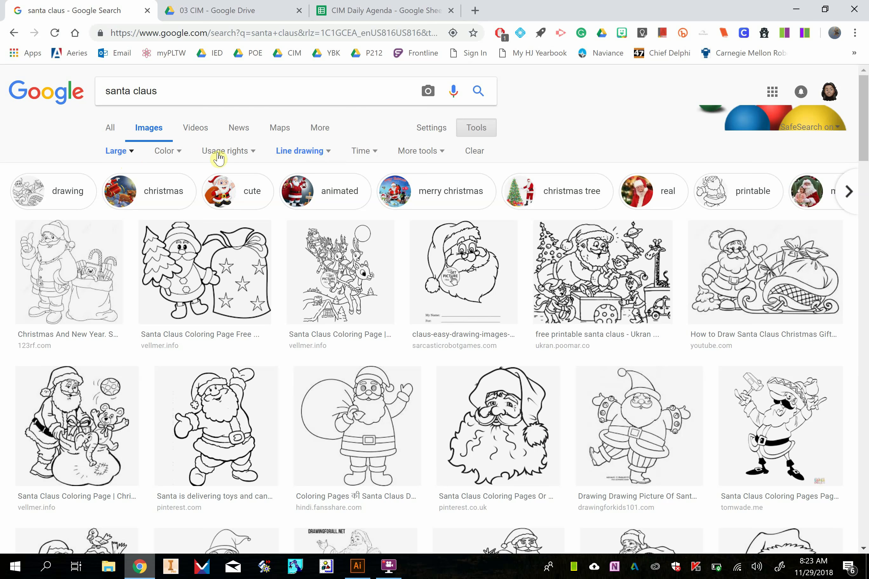
{"action": "left_click", "coordinate": [326, 153]}
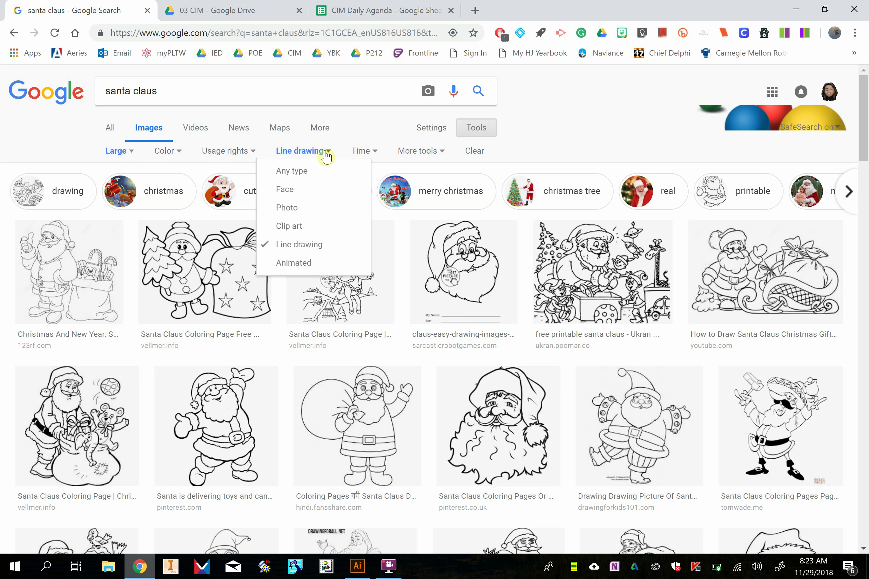
{"action": "left_click", "coordinate": [180, 154]}
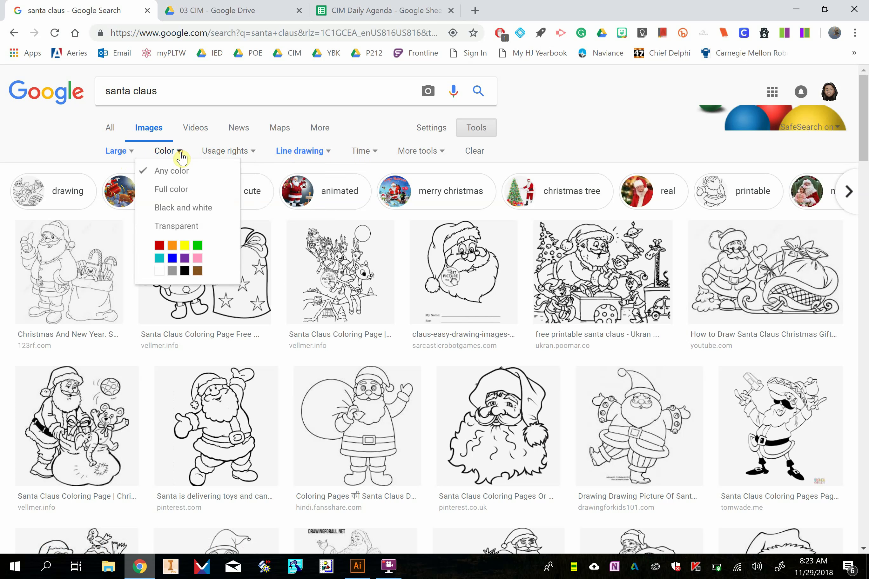
{"action": "left_click", "coordinate": [233, 403]}
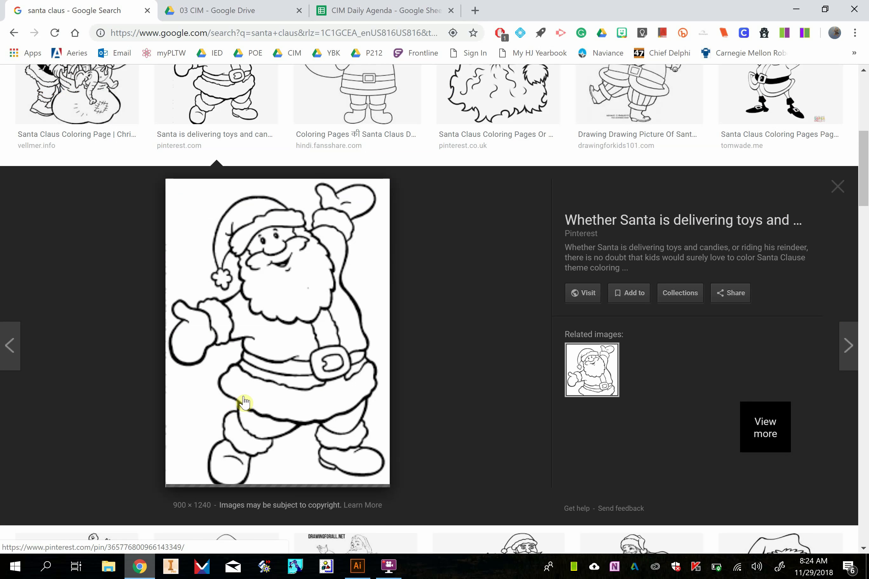
{"action": "right_click", "coordinate": [303, 277]}
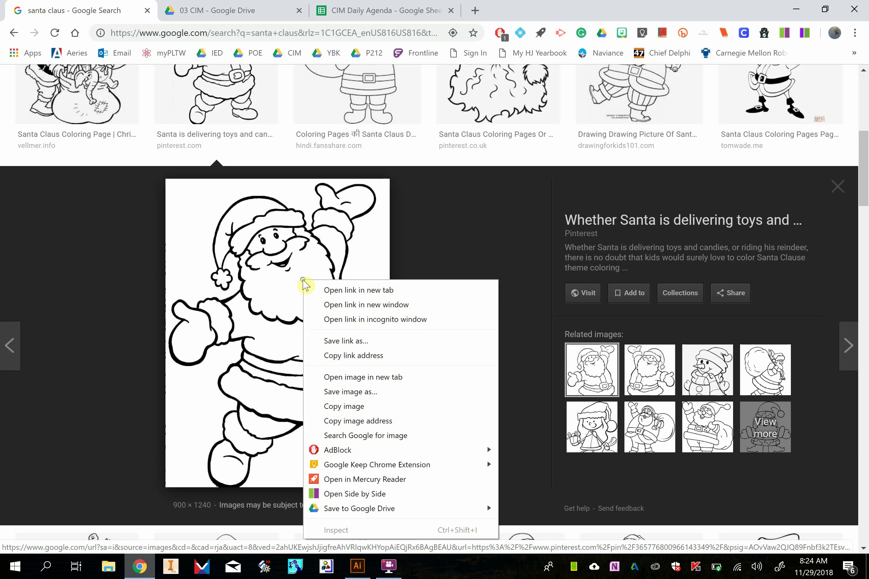
{"action": "left_click", "coordinate": [368, 409]}
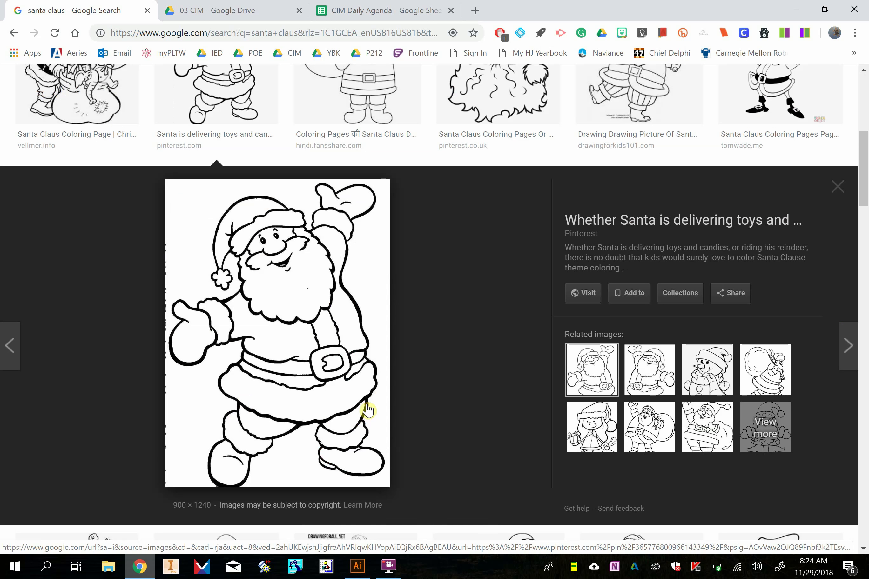
Step: Paste the Santa drawing and scale it to about 2.27 × 3.12 in on the artboard
{"action": "left_click", "coordinate": [357, 566]}
{"action": "left_click", "coordinate": [58, 9]}
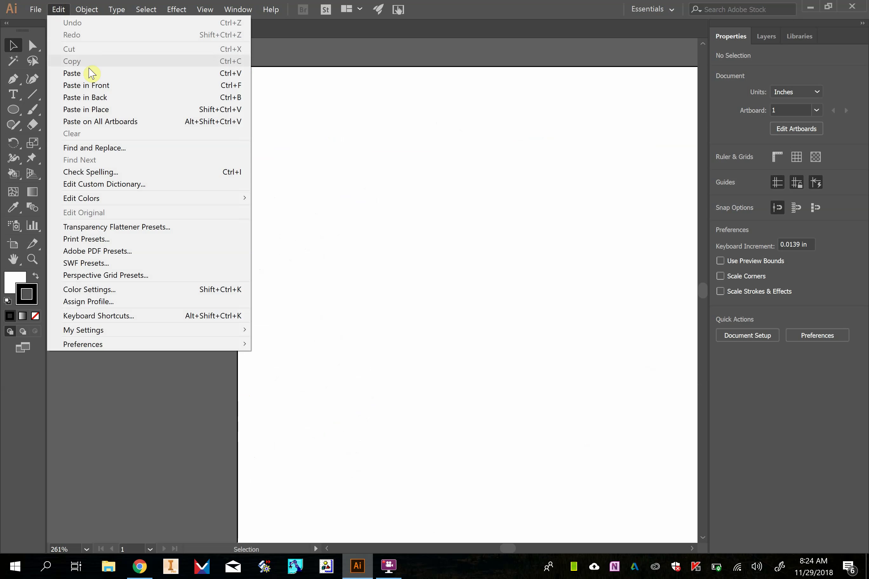
{"action": "left_click", "coordinate": [92, 74]}
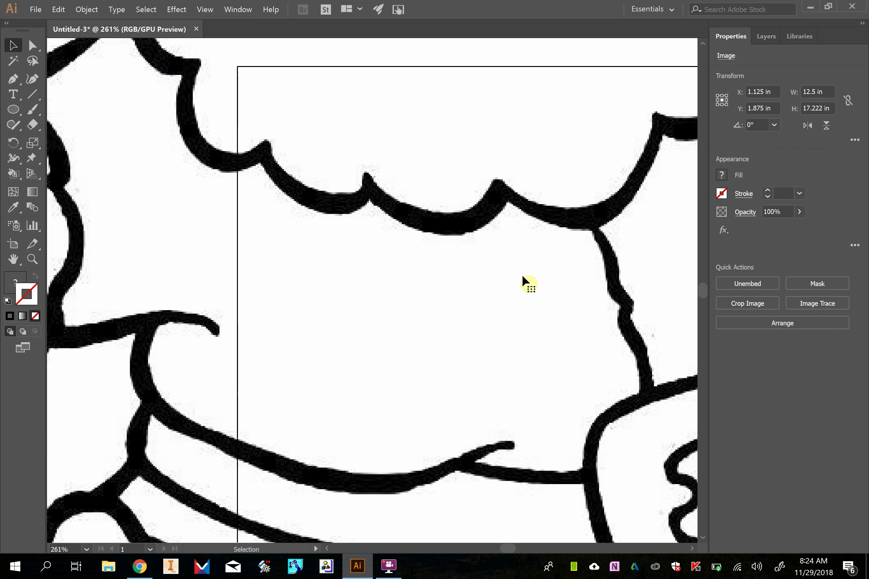
{"action": "key", "text": "ctrl+minus"}
{"action": "key", "text": "ctrl+minus"}
{"action": "key", "text": "ctrl+minus"}
{"action": "key", "text": "ctrl+minus"}
{"action": "key", "text": "ctrl+minus"}
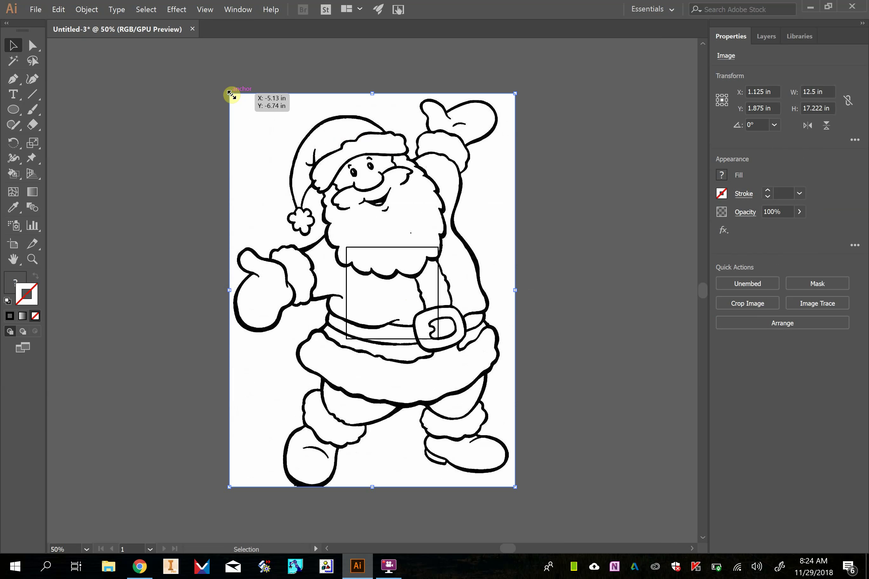
{"action": "left_click_drag", "start_coordinate": [230, 93], "coordinate": [354, 265]}
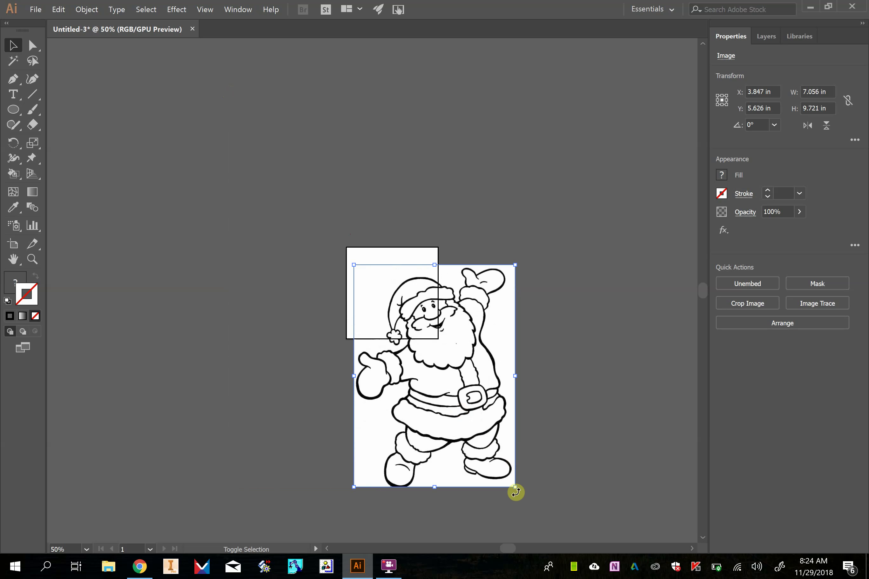
{"action": "left_click_drag", "start_coordinate": [515, 488], "coordinate": [434, 353]}
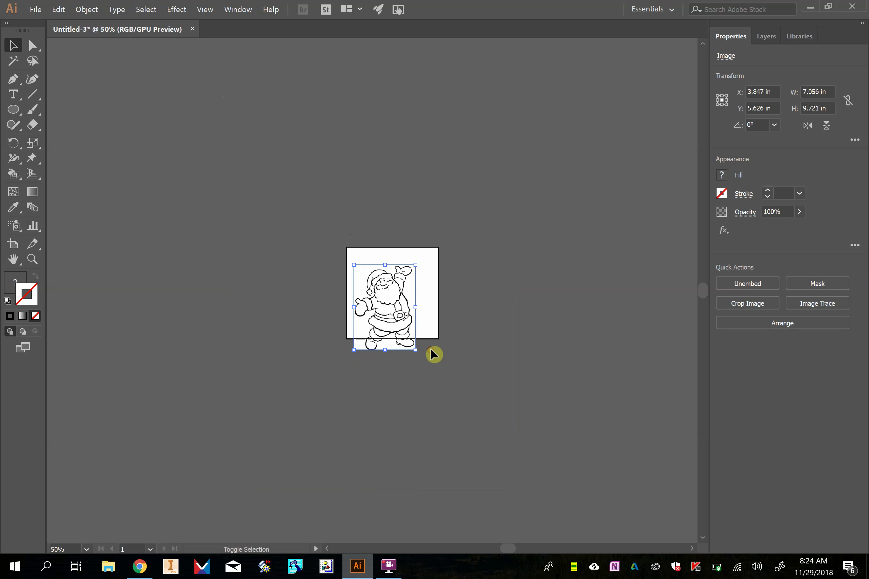
{"action": "mouse_move", "coordinate": [403, 321]}
{"action": "left_mouse_down"}
{"action": "mouse_move", "coordinate": [408, 310]}
{"action": "mouse_move", "coordinate": [422, 335]}
{"action": "mouse_move", "coordinate": [410, 310]}
{"action": "left_mouse_up"}
{"action": "left_click", "coordinate": [503, 317]}
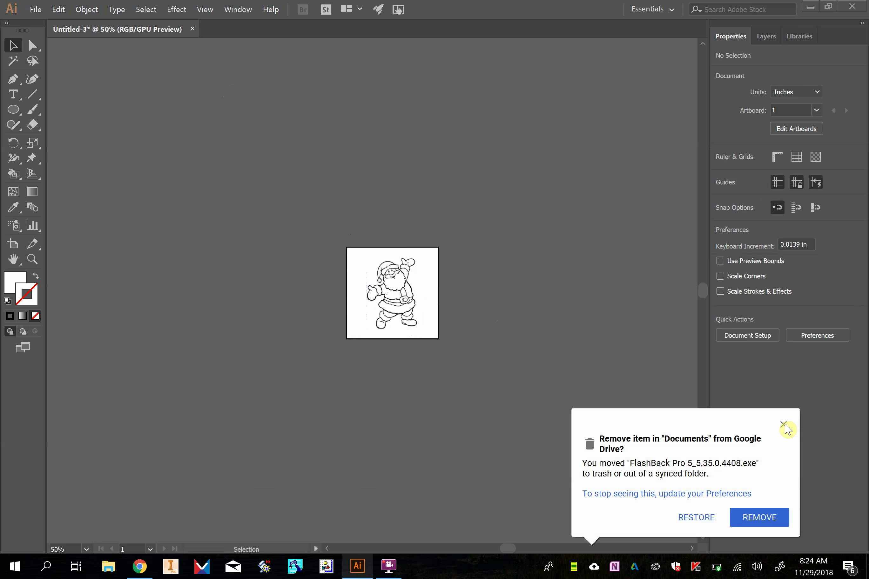
{"action": "left_click", "coordinate": [783, 426]}
Step: Zoom to 200% and trace the Santa picture with the [Default] Image Trace preset
{"action": "key", "text": "ctrl+equal"}
{"action": "key", "text": "ctrl+equal"}
{"action": "key", "text": "ctrl+equal"}
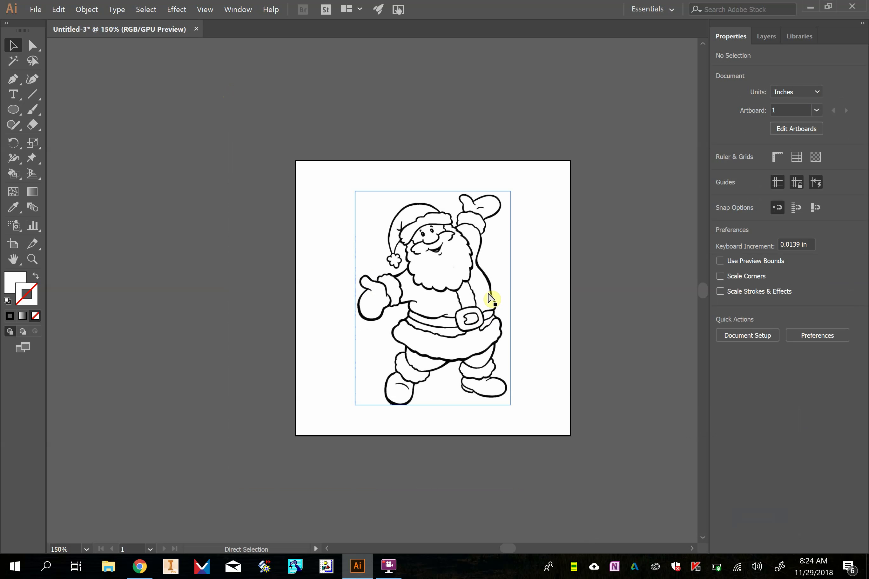
{"action": "key", "text": "ctrl+equal"}
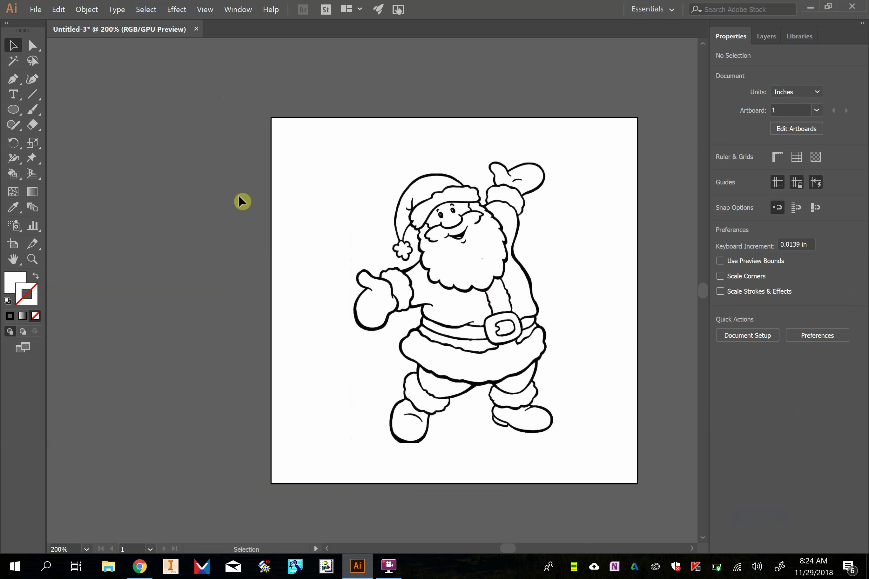
{"action": "left_click", "coordinate": [503, 247]}
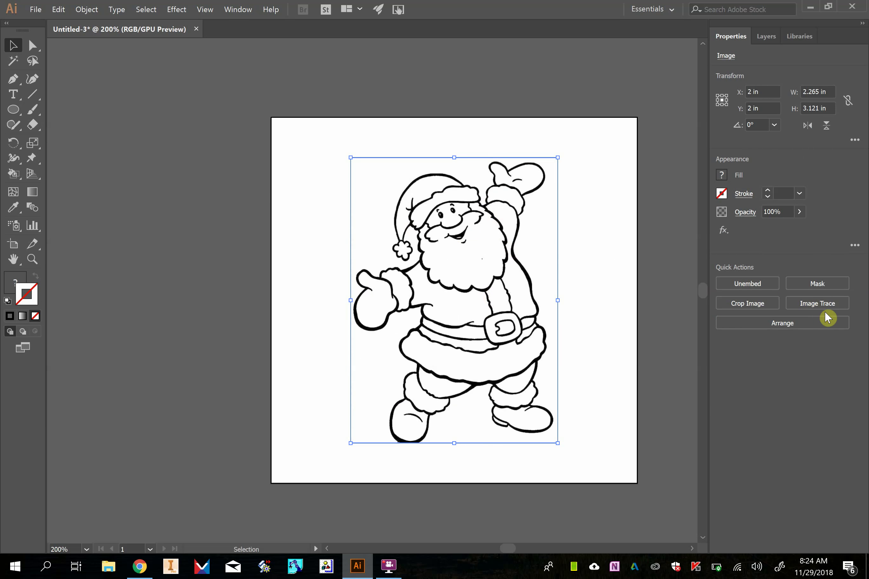
{"action": "left_click", "coordinate": [835, 306]}
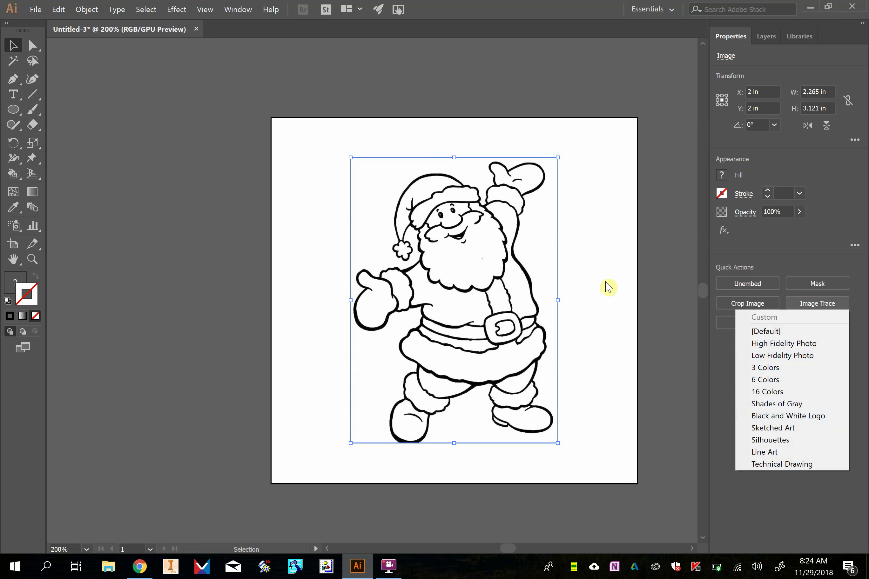
{"action": "left_click", "coordinate": [766, 332]}
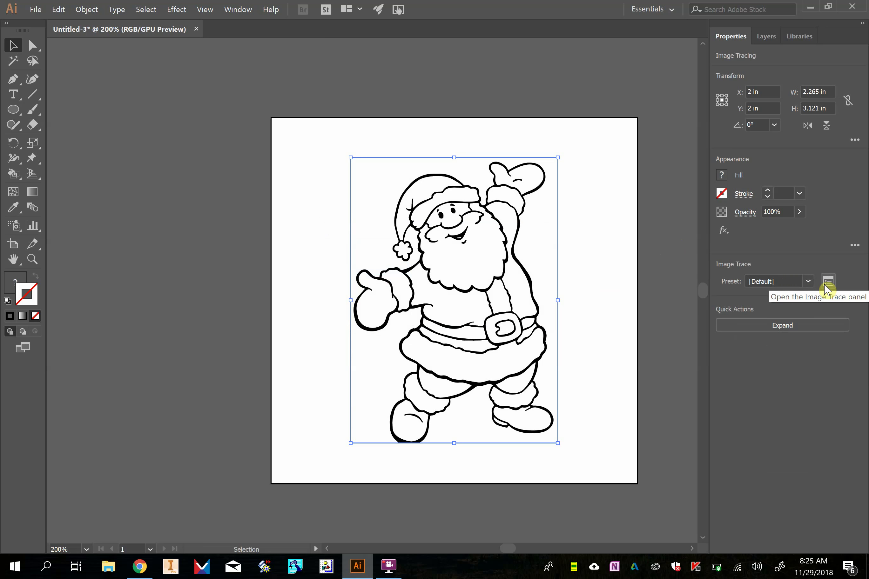
Step: Enable Ignore White in the Image Trace panel and expand the tracing into paths
{"action": "left_click", "coordinate": [828, 286]}
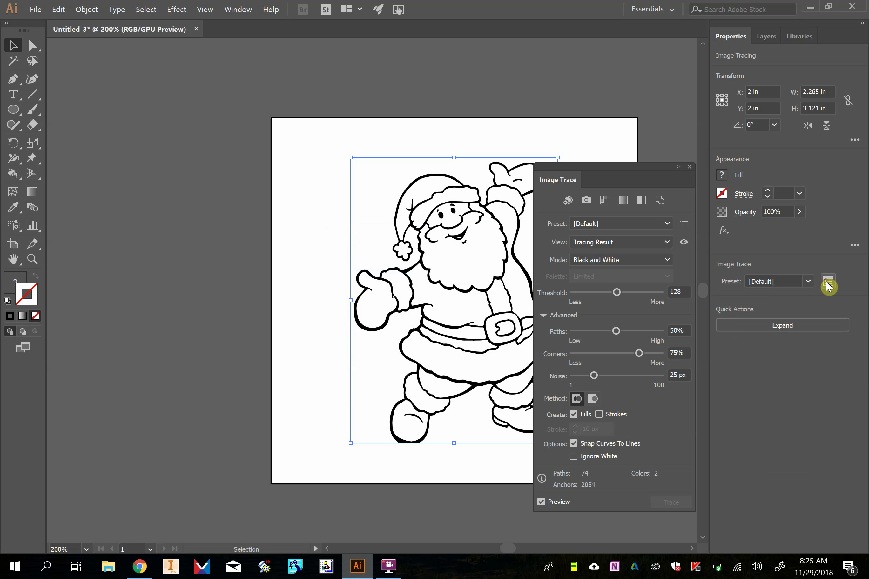
{"action": "mouse_move", "coordinate": [638, 169]}
{"action": "left_mouse_down"}
{"action": "mouse_move", "coordinate": [237, 120]}
{"action": "mouse_move", "coordinate": [257, 119]}
{"action": "left_mouse_up"}
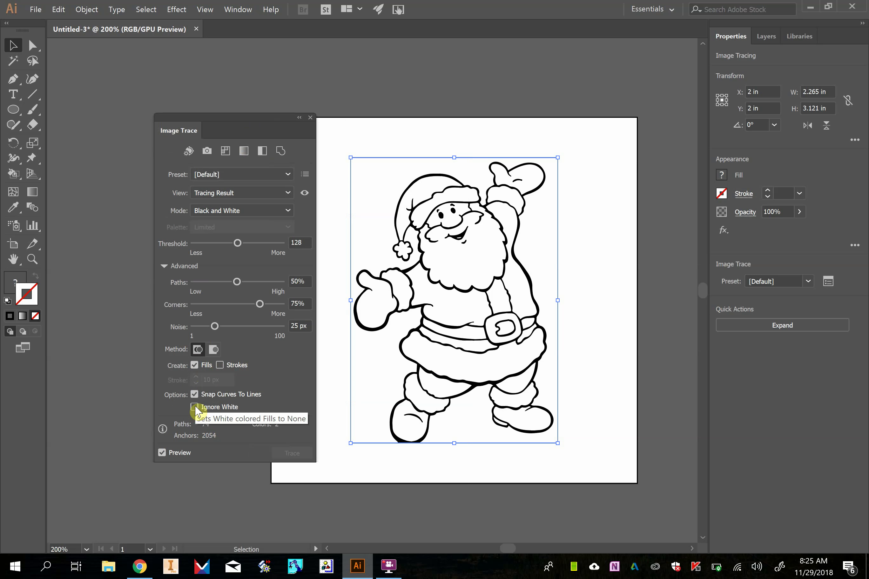
{"action": "left_click", "coordinate": [194, 407]}
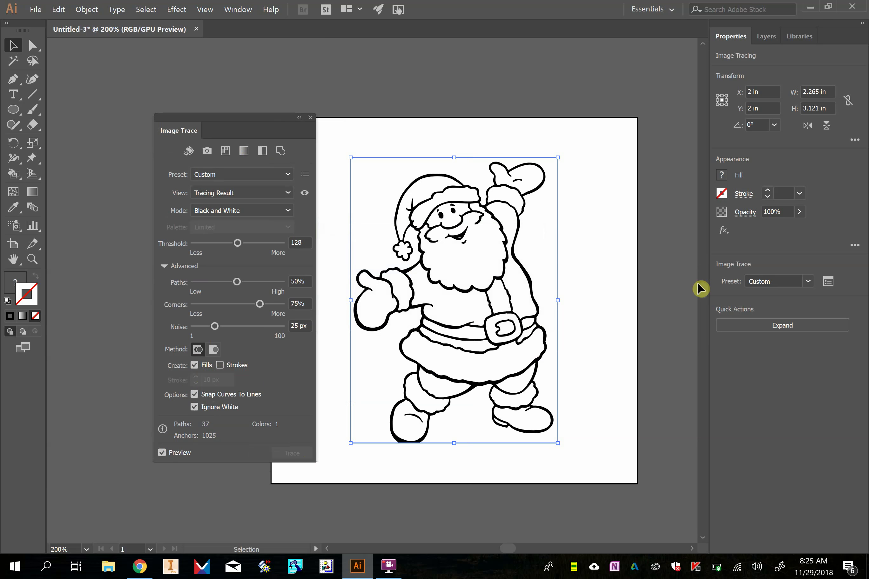
{"action": "left_click", "coordinate": [800, 327]}
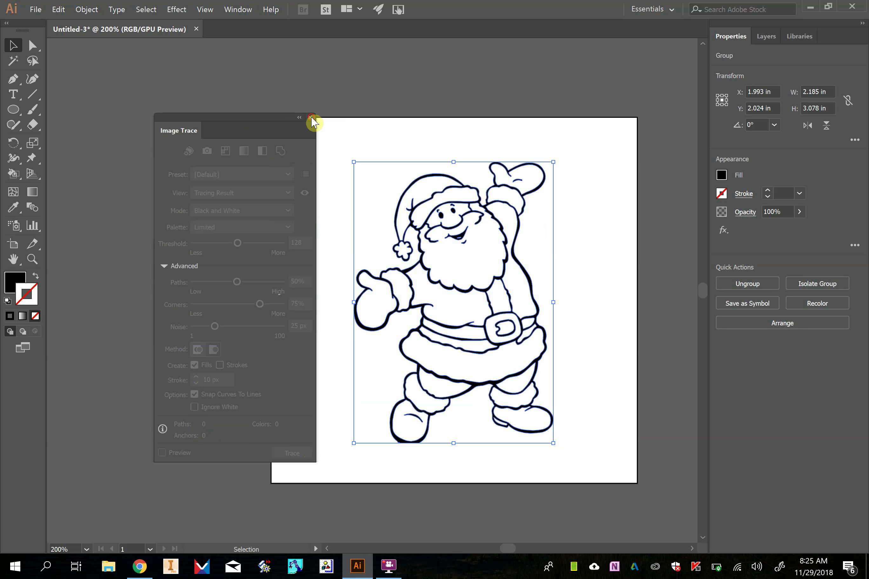
Step: Zoom to 300%, select the traced Santa group and fill it with RGB Blue
{"action": "left_click", "coordinate": [312, 119]}
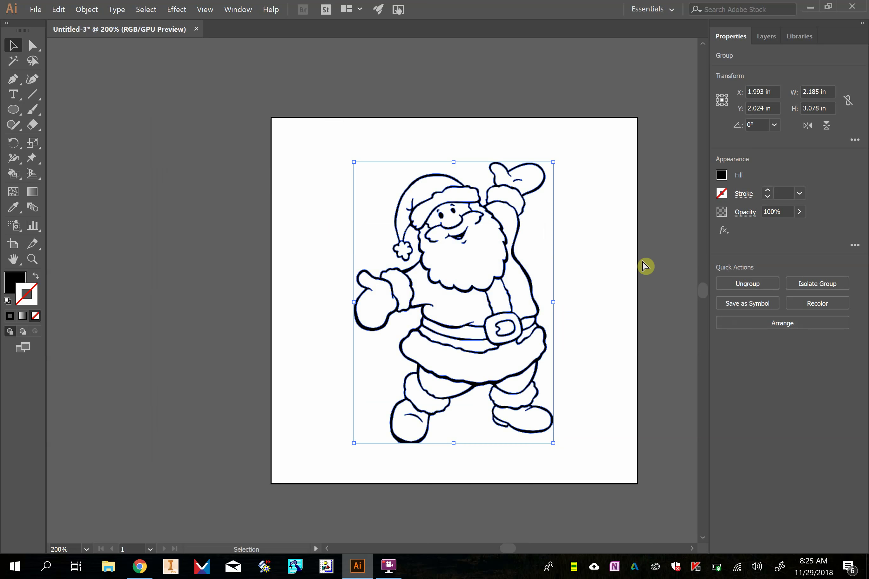
{"action": "key", "text": "ctrl+plus"}
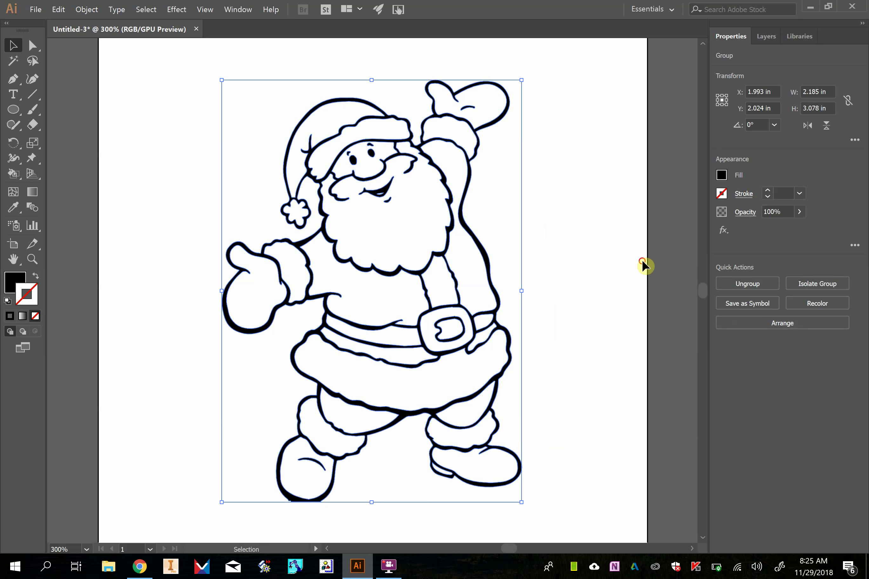
{"action": "left_click", "coordinate": [643, 266]}
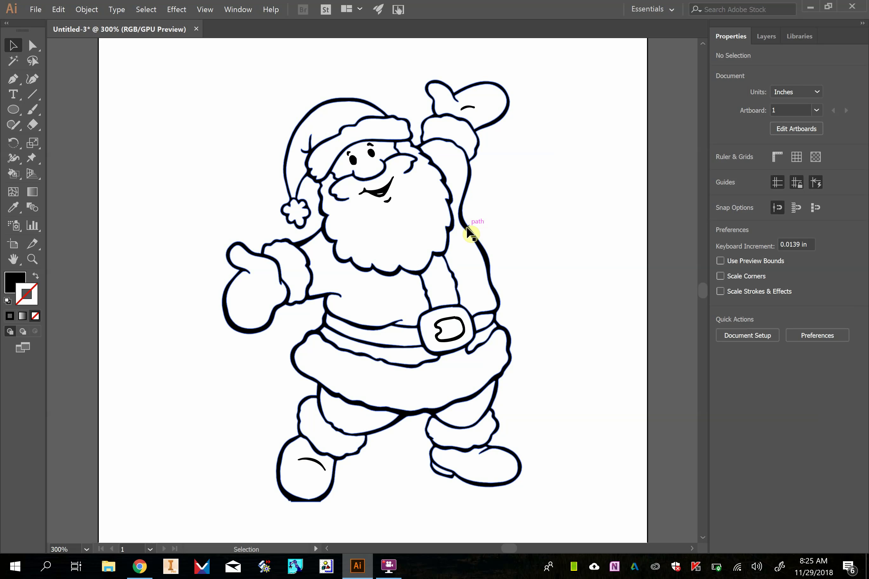
{"action": "left_click", "coordinate": [468, 228]}
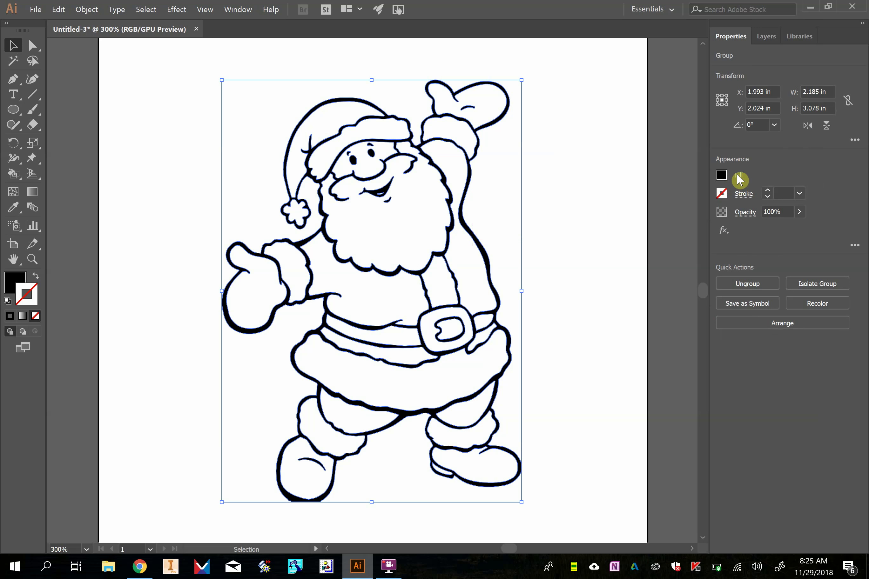
{"action": "left_click", "coordinate": [722, 178]}
{"action": "left_click", "coordinate": [721, 181]}
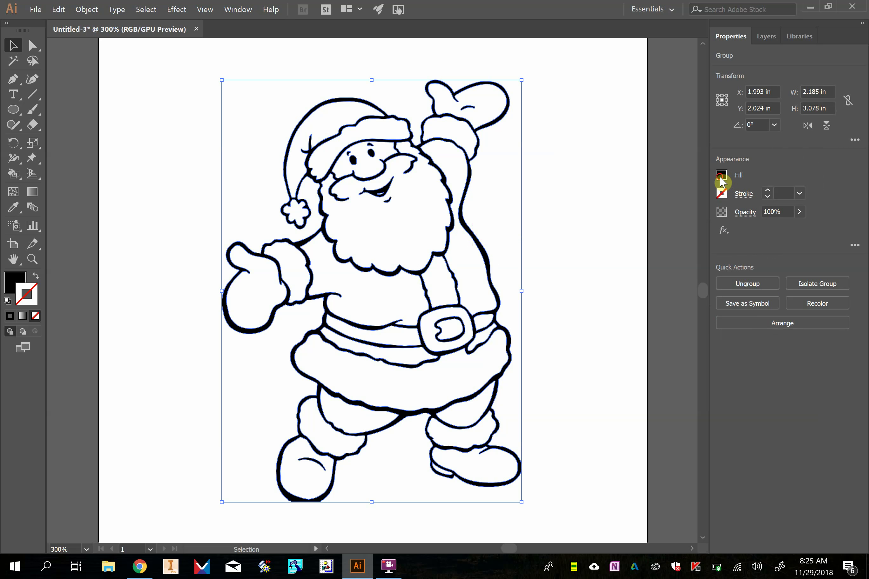
{"action": "left_click", "coordinate": [721, 178]}
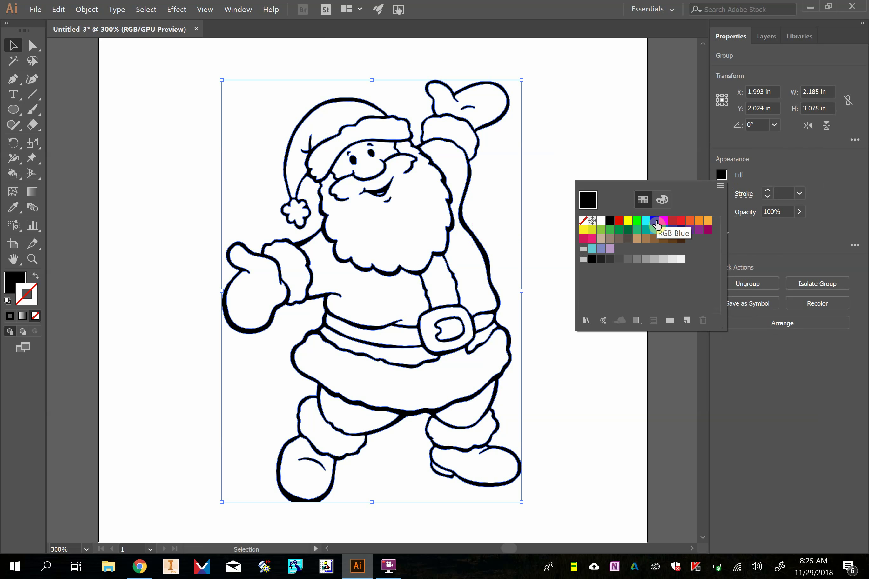
{"action": "left_click", "coordinate": [657, 224]}
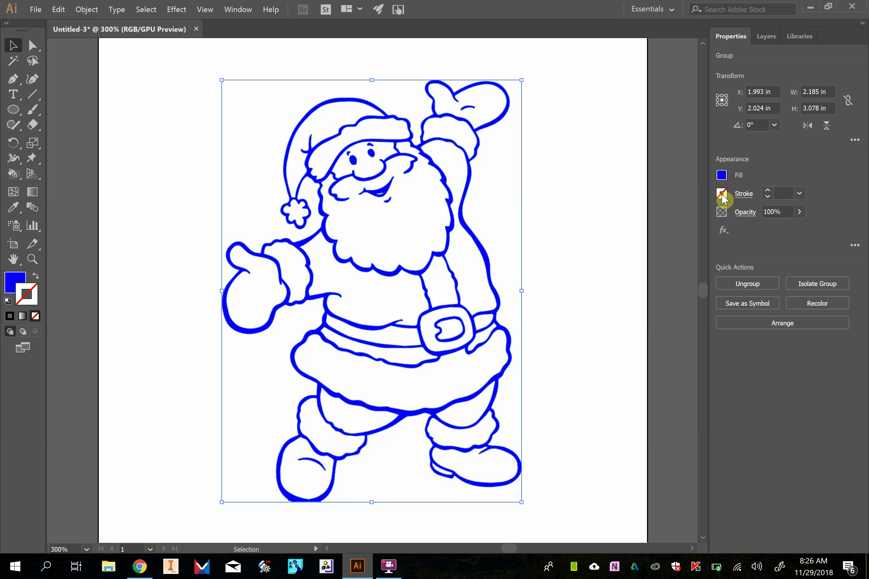
Step: Give the Santa outlines a black stroke with a 0.25 pt weight
{"action": "left_click", "coordinate": [723, 199]}
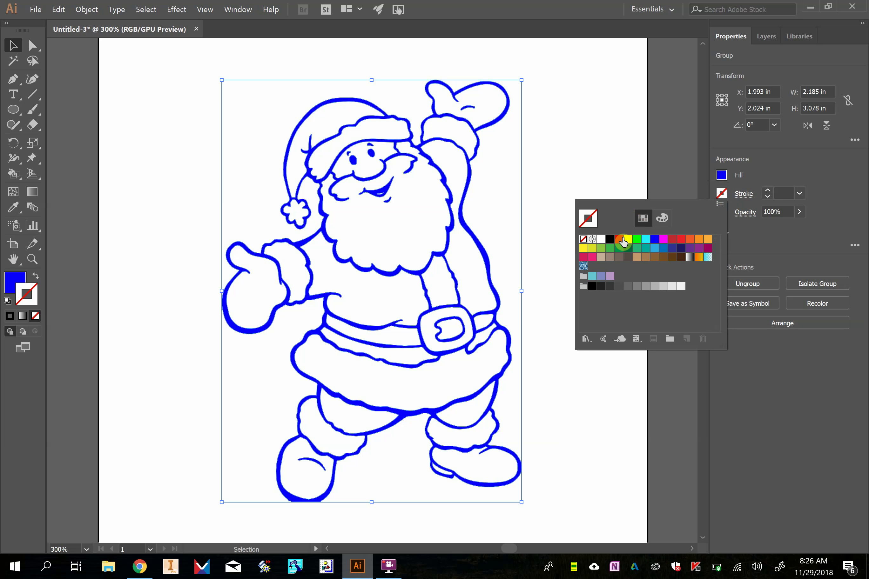
{"action": "left_click", "coordinate": [610, 241]}
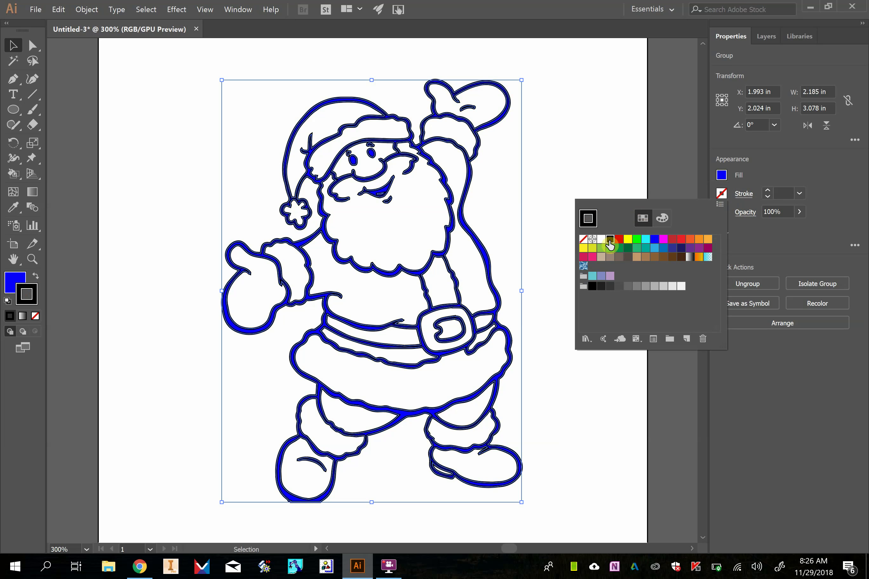
{"action": "left_click", "coordinate": [629, 177]}
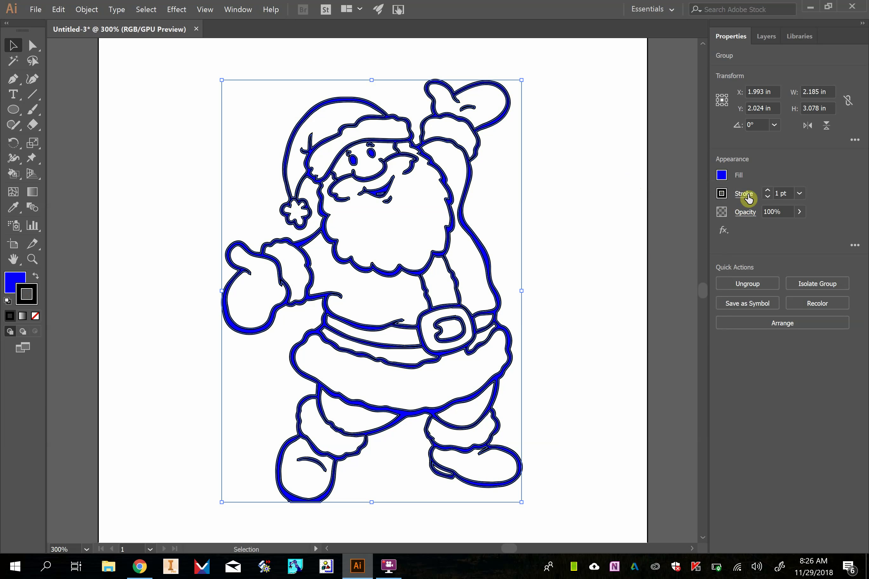
{"action": "left_click", "coordinate": [768, 198]}
{"action": "left_click", "coordinate": [768, 197]}
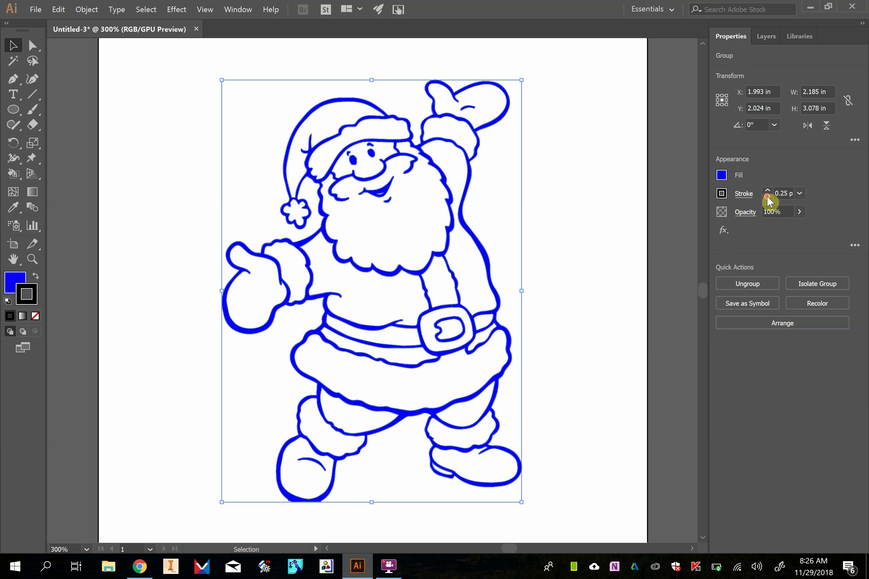
{"action": "left_click", "coordinate": [768, 197]}
{"action": "left_click", "coordinate": [767, 191]}
Step: Inspect the Santa paths' anchor points zoomed in, then pick the Ellipse Tool
{"action": "left_click", "coordinate": [631, 180]}
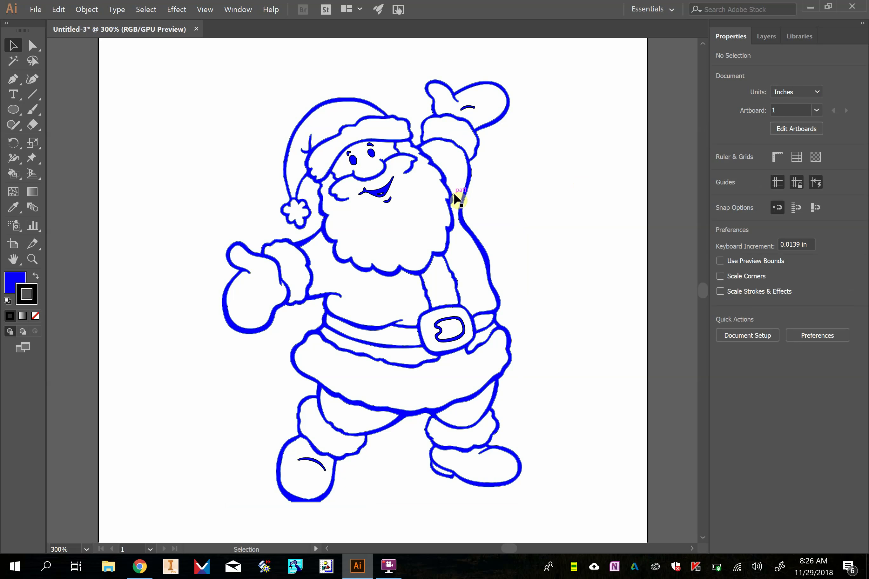
{"action": "left_click", "coordinate": [454, 194]}
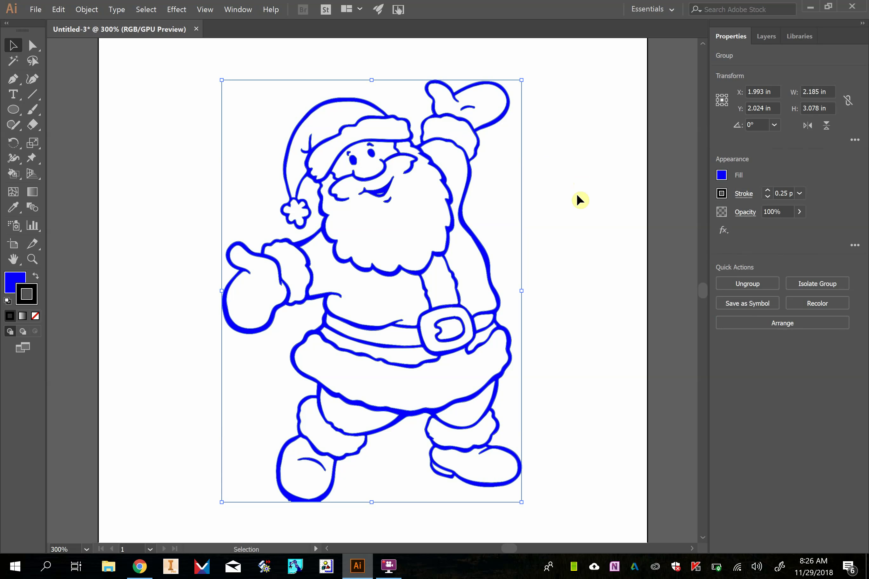
{"action": "left_click", "coordinate": [582, 202]}
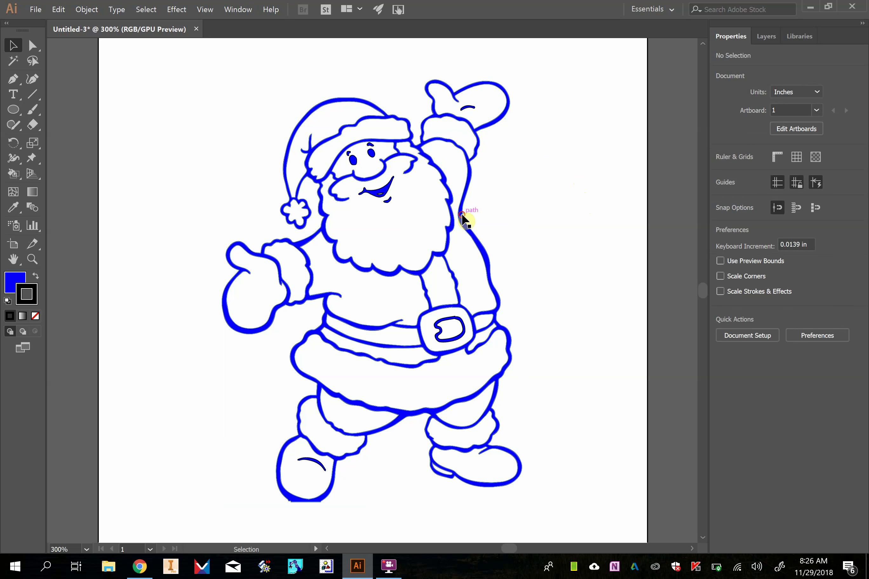
{"action": "left_click", "coordinate": [466, 218]}
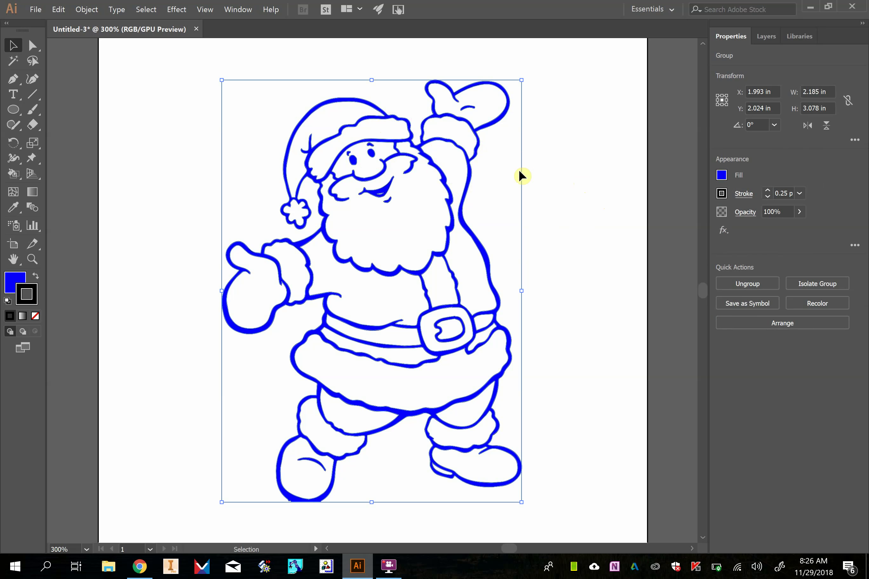
{"action": "key", "text": "a"}
{"action": "key", "text": "ctrl+equal"}
{"action": "key", "text": "ctrl+equal"}
{"action": "key", "text": "ctrl+equal"}
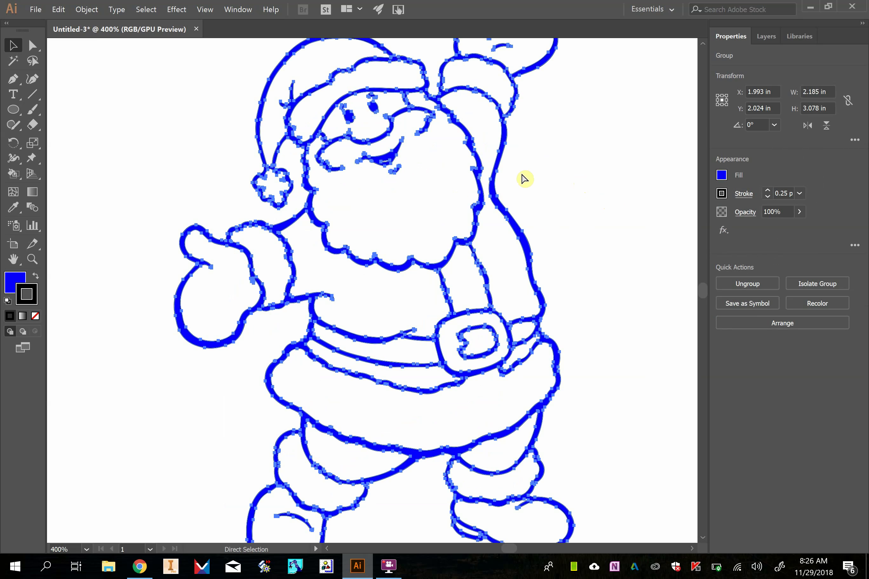
{"action": "key", "text": "v"}
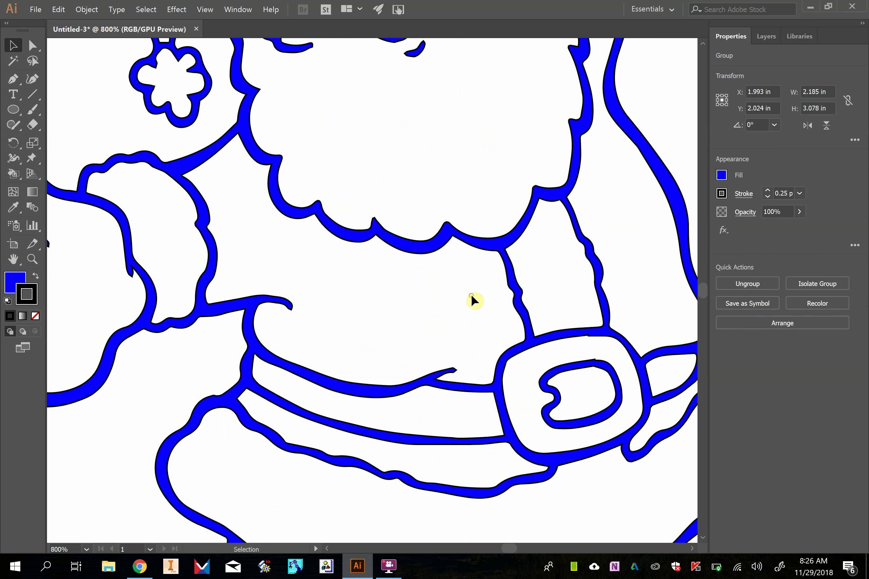
{"action": "left_click", "coordinate": [472, 296]}
{"action": "key", "text": "ctrl+equal"}
{"action": "key", "text": "ctrl+minus"}
{"action": "key", "text": "ctrl+minus"}
{"action": "key", "text": "ctrl+minus"}
{"action": "key", "text": "ctrl+minus"}
{"action": "key", "text": "ctrl+minus"}
{"action": "key", "text": "ctrl+minus"}
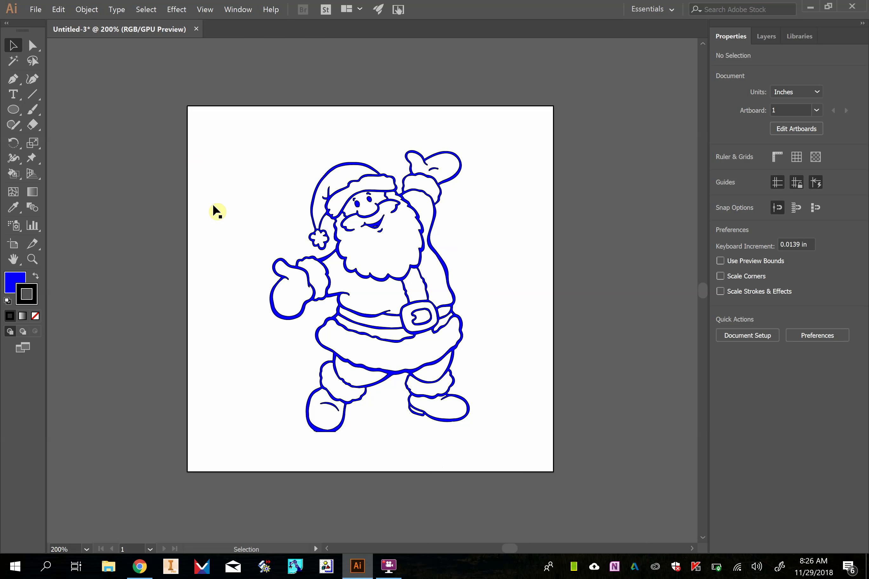
{"action": "left_click", "coordinate": [12, 110]}
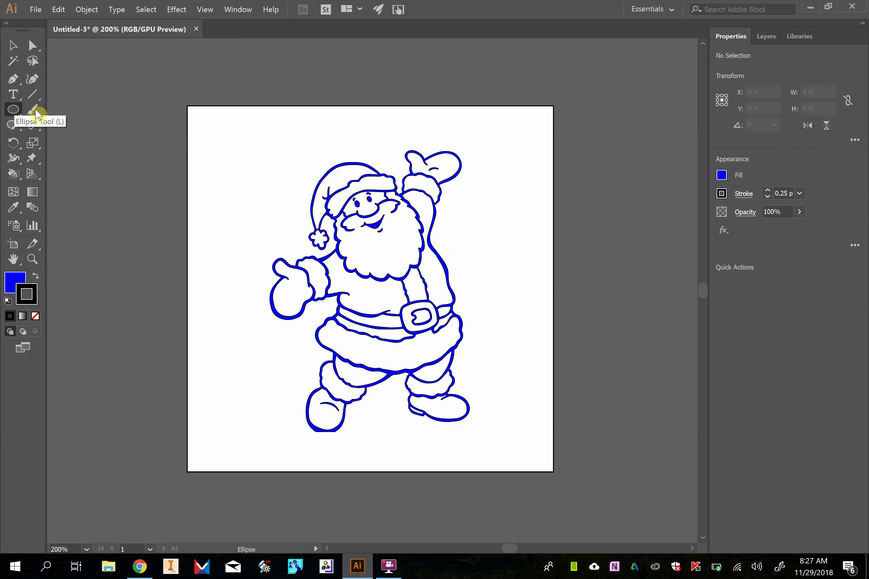
Step: Set the fill to None and the stroke colour to red
{"action": "left_click", "coordinate": [721, 176]}
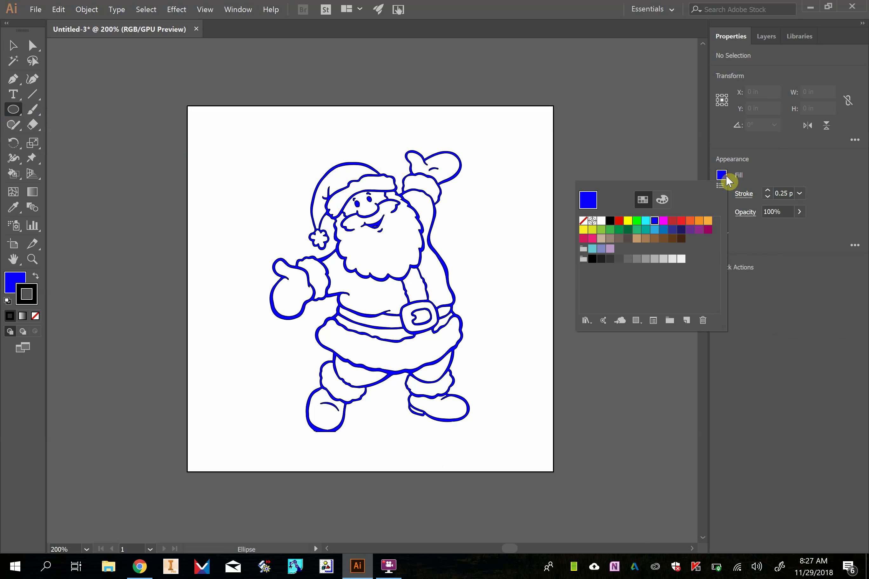
{"action": "left_click", "coordinate": [584, 223]}
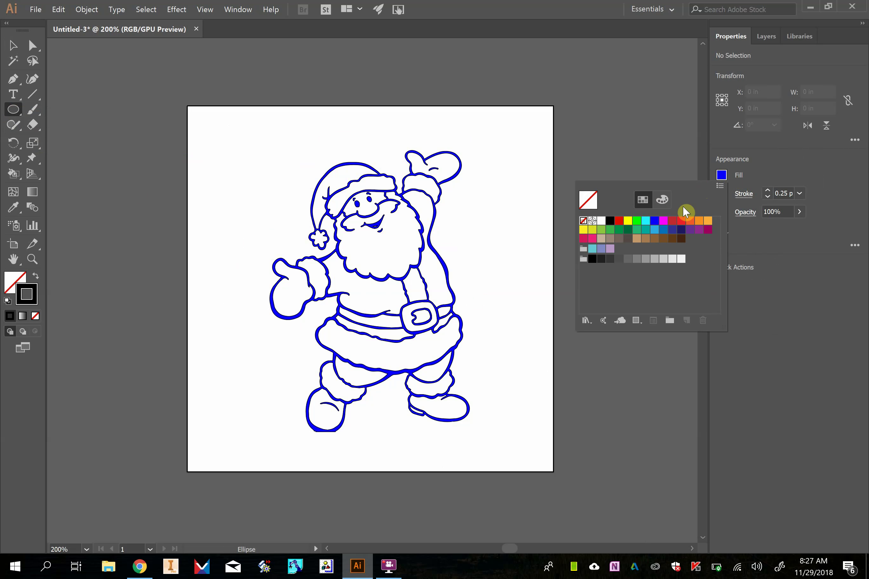
{"action": "left_click", "coordinate": [773, 169]}
{"action": "left_click", "coordinate": [722, 193]}
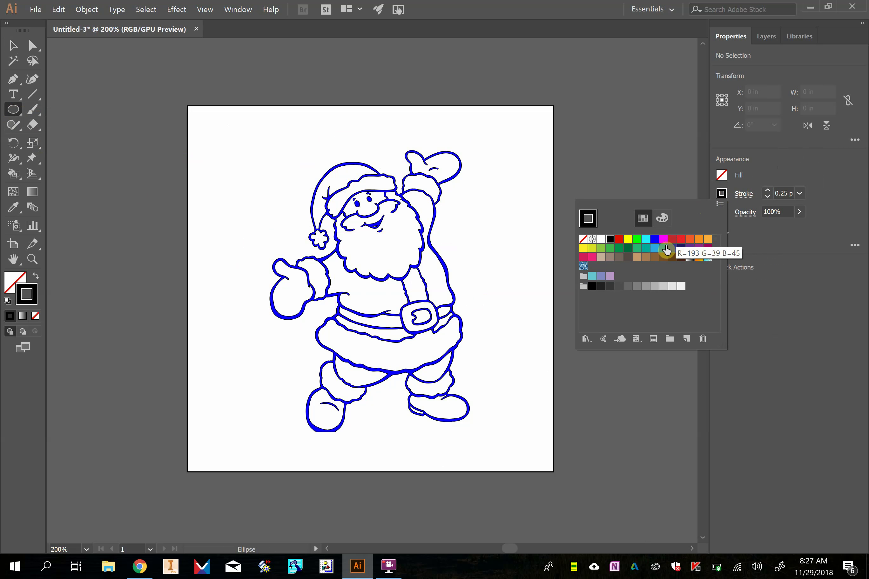
{"action": "left_click", "coordinate": [618, 238]}
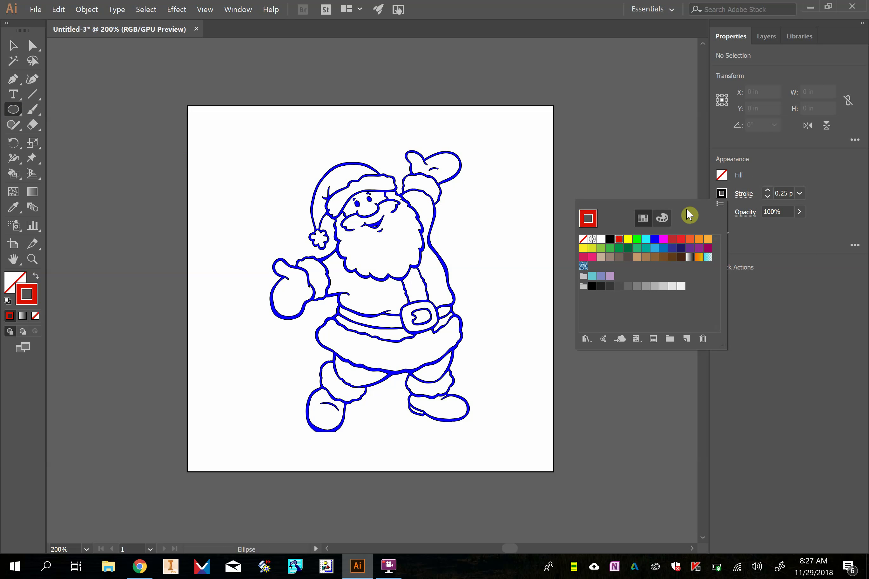
{"action": "left_click", "coordinate": [769, 169]}
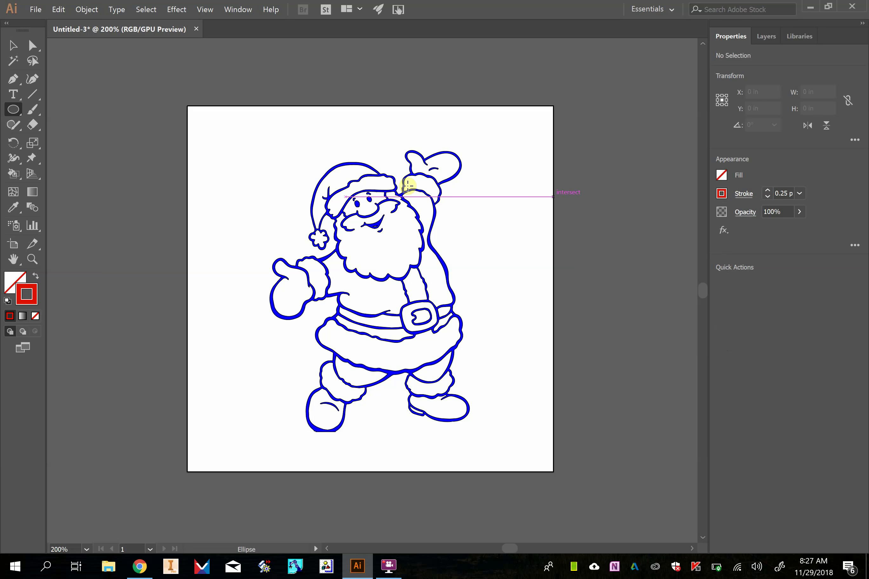
Step: Draw a 3.688 in circle around Santa and a 0.215 in circle above his hat
{"action": "left_click_drag", "start_coordinate": [244, 127], "coordinate": [570, 465]}
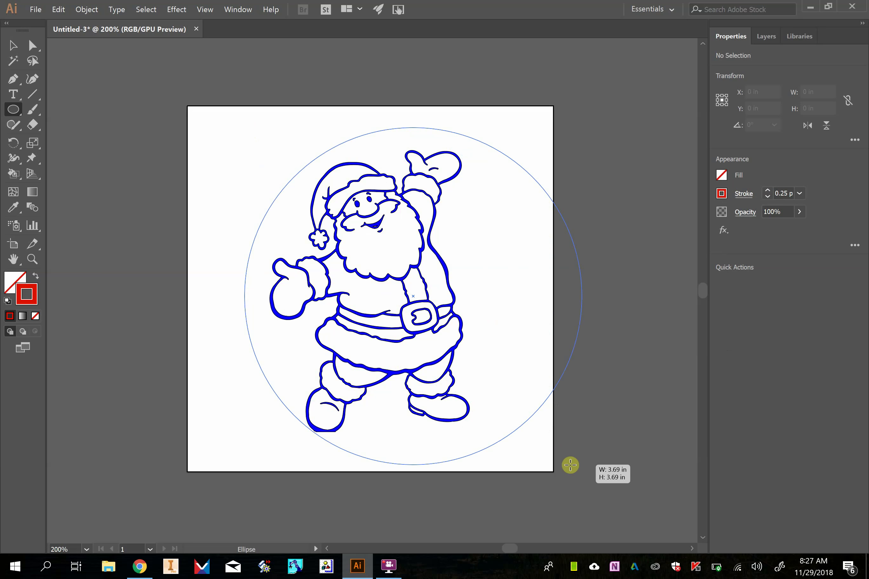
{"action": "left_click_drag", "start_coordinate": [570, 466], "coordinate": [532, 456]}
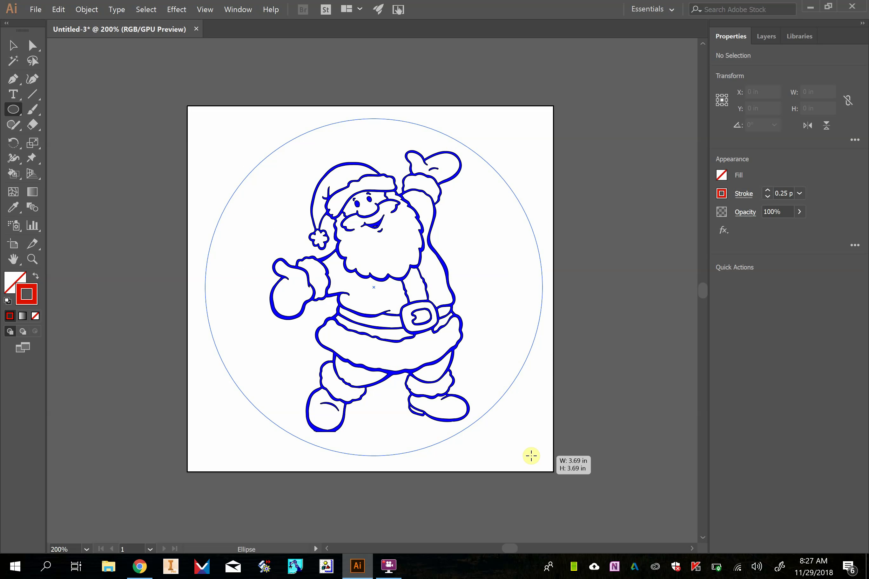
{"action": "left_click_drag", "start_coordinate": [531, 456], "coordinate": [530, 457]}
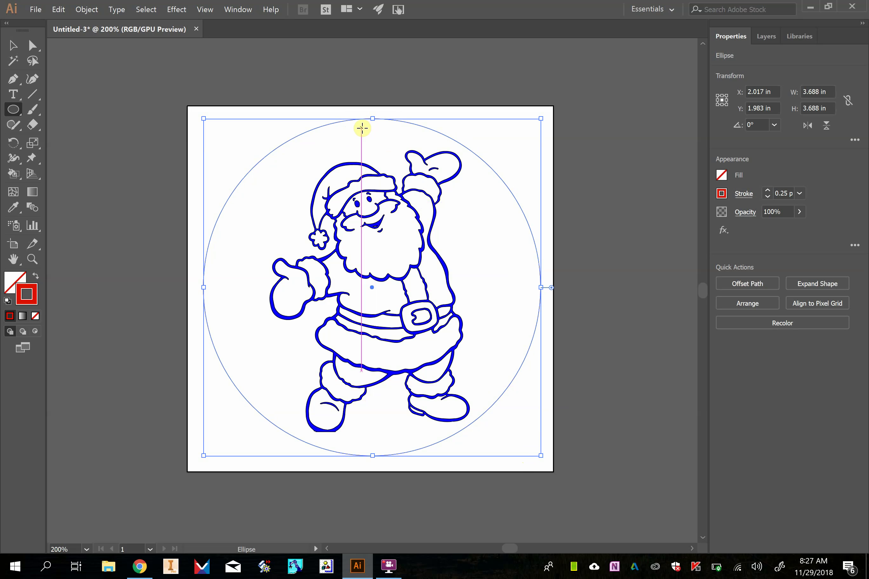
{"action": "left_click_drag", "start_coordinate": [365, 128], "coordinate": [379, 147]}
Step: Delete the large enclosing circle and the small circle above the hat
{"action": "key", "text": "v"}
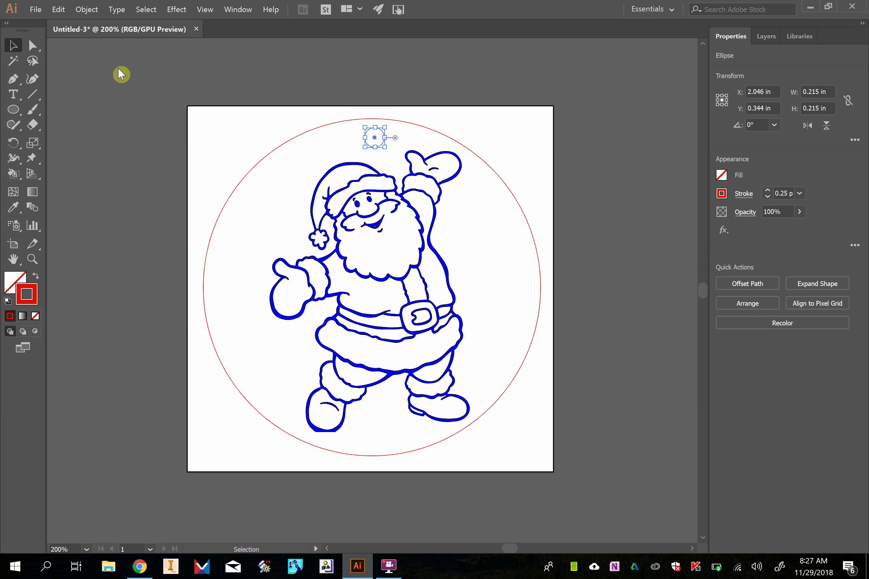
{"action": "left_click", "coordinate": [206, 82]}
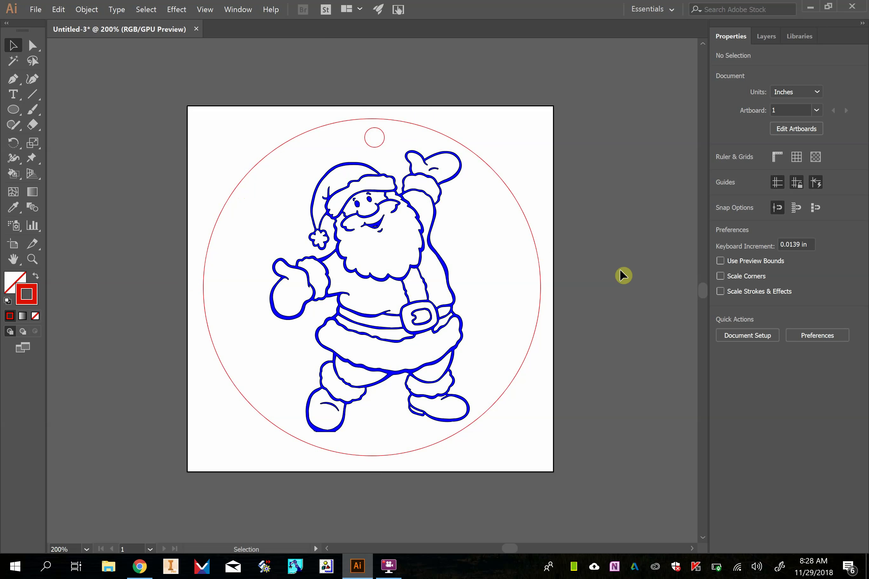
{"action": "left_click", "coordinate": [542, 283]}
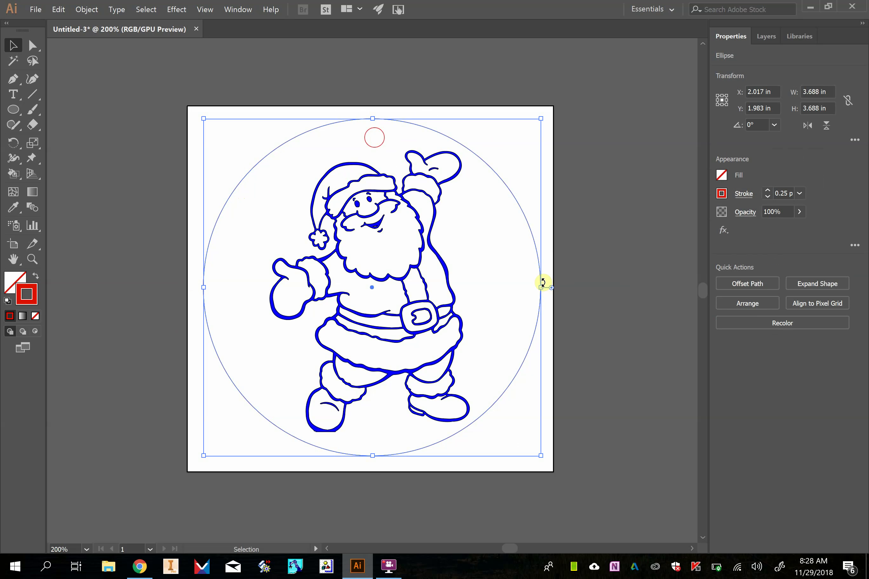
{"action": "key", "text": "Delete"}
{"action": "left_click", "coordinate": [382, 143]}
{"action": "key", "text": "Delete"}
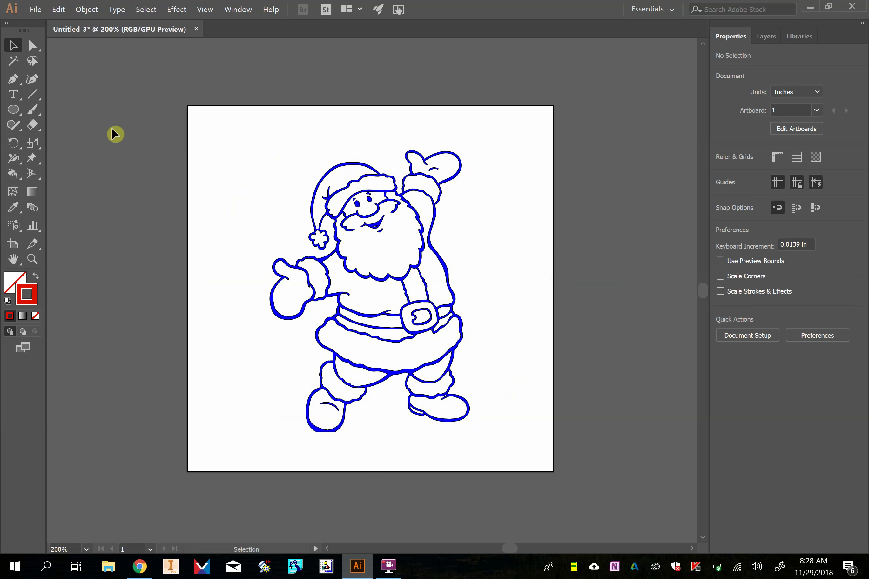
Step: Start a Pen contour above Santa's hat and trace down his left side to the boot
{"action": "left_click", "coordinate": [11, 83]}
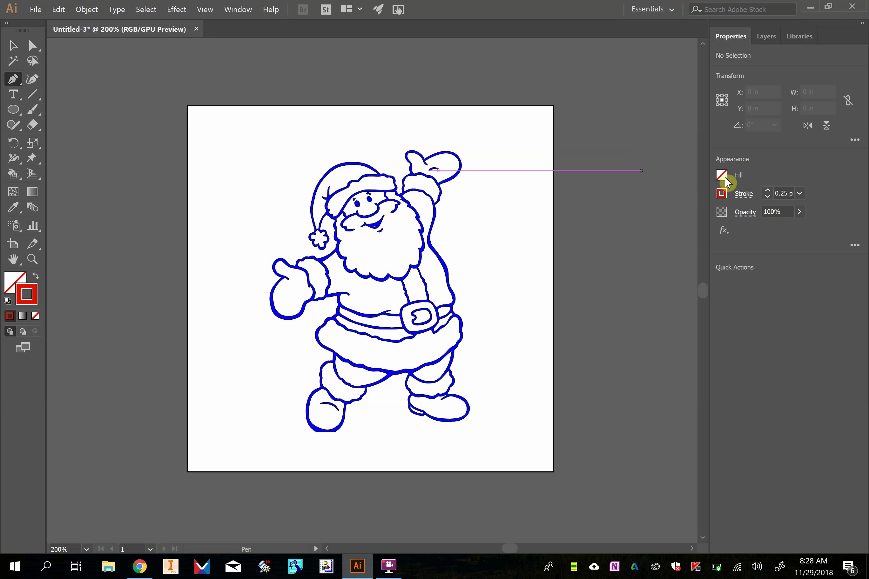
{"action": "left_click", "coordinate": [314, 153]}
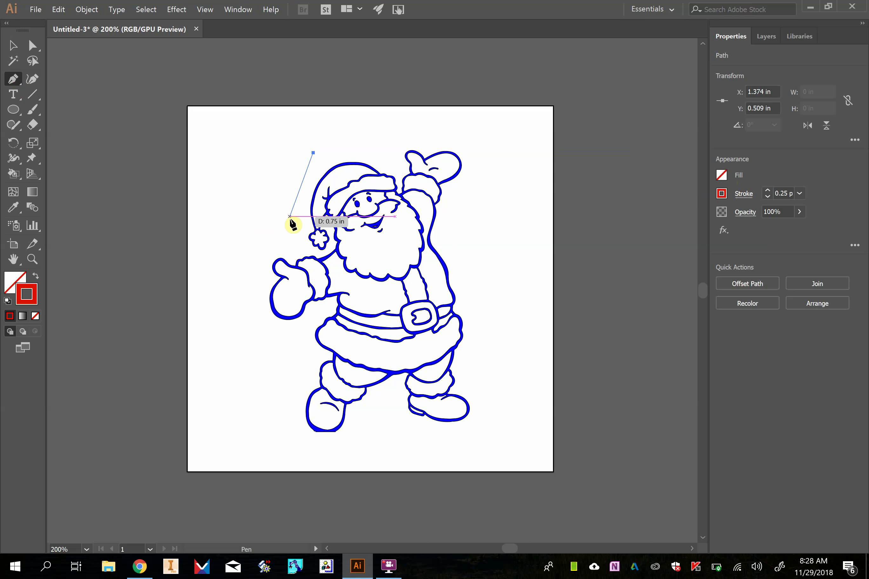
{"action": "left_click_drag", "start_coordinate": [293, 220], "coordinate": [310, 254]}
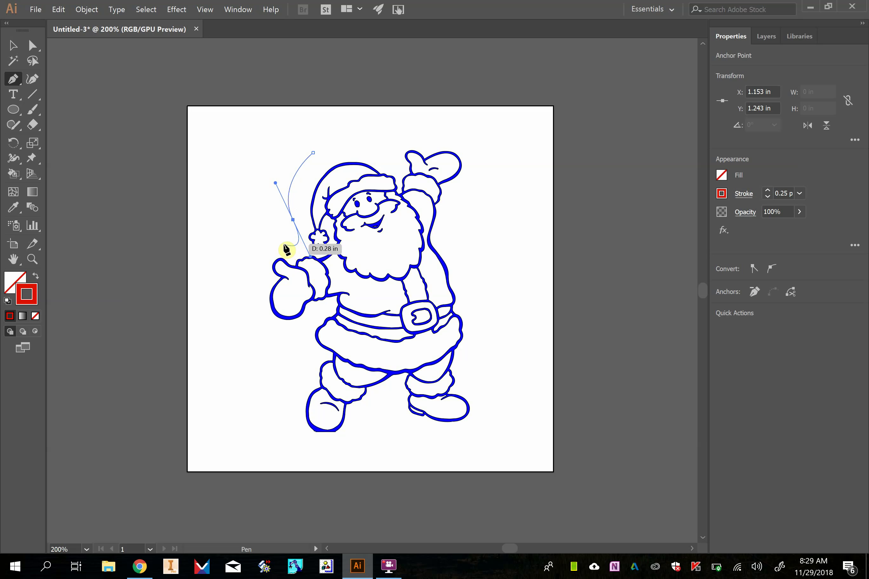
{"action": "mouse_move", "coordinate": [283, 239]}
{"action": "left_mouse_down"}
{"action": "mouse_move", "coordinate": [261, 248]}
{"action": "mouse_move", "coordinate": [274, 286]}
{"action": "left_mouse_up"}
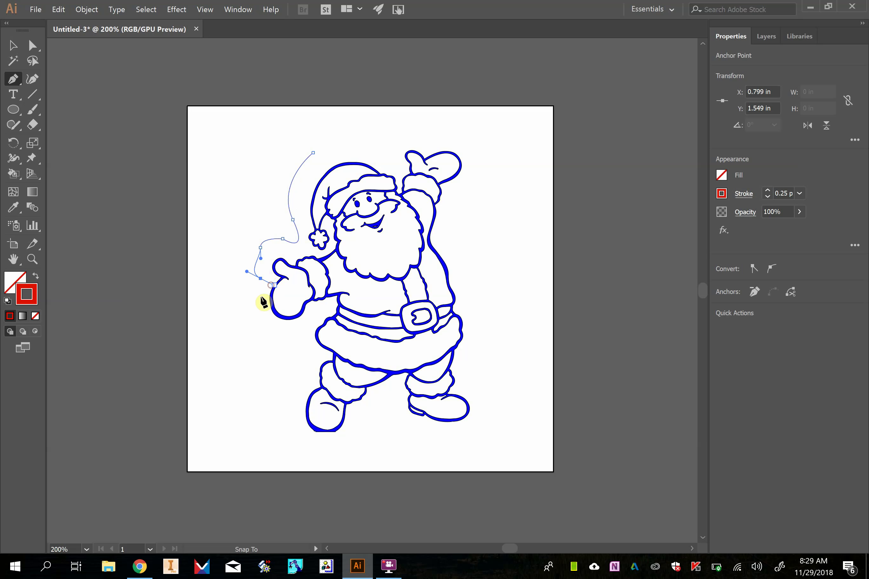
{"action": "left_click", "coordinate": [255, 299]}
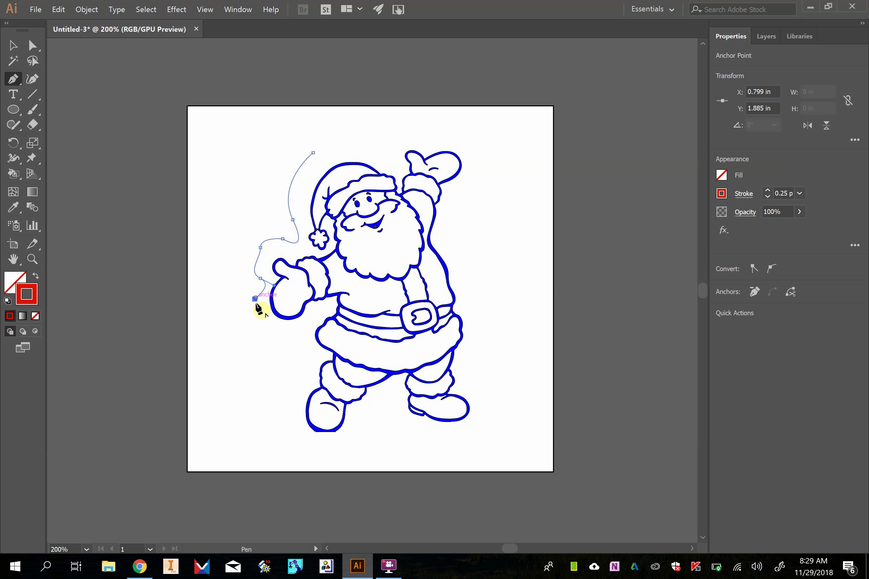
{"action": "left_click_drag", "start_coordinate": [265, 331], "coordinate": [306, 354]}
{"action": "left_click", "coordinate": [306, 324]}
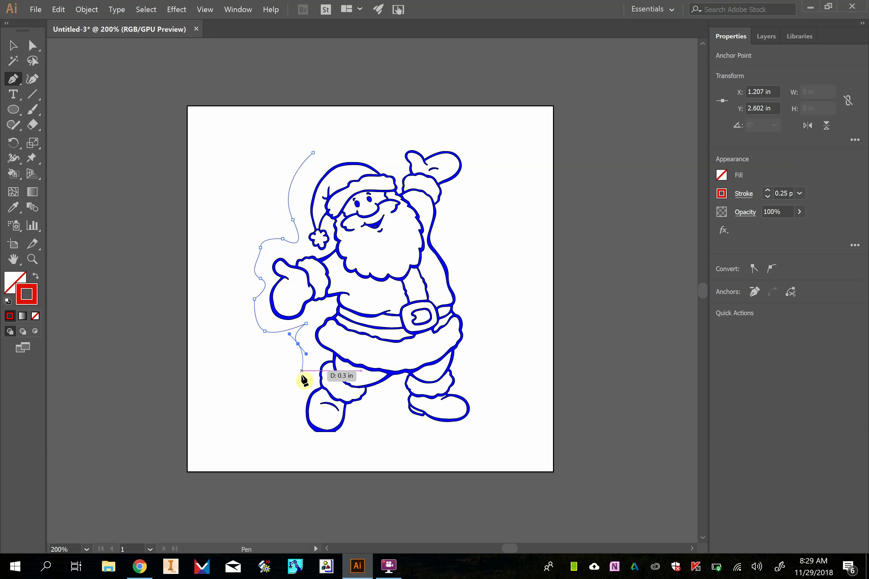
{"action": "left_click", "coordinate": [305, 382]}
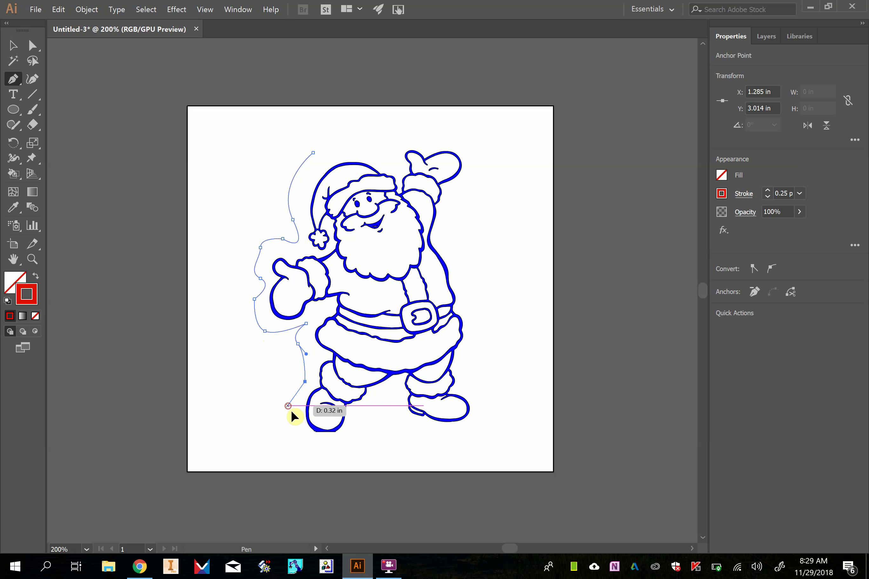
Step: Carry the contour under both boots, up the right side, and close it at the start
{"action": "left_click_drag", "start_coordinate": [288, 406], "coordinate": [361, 435]}
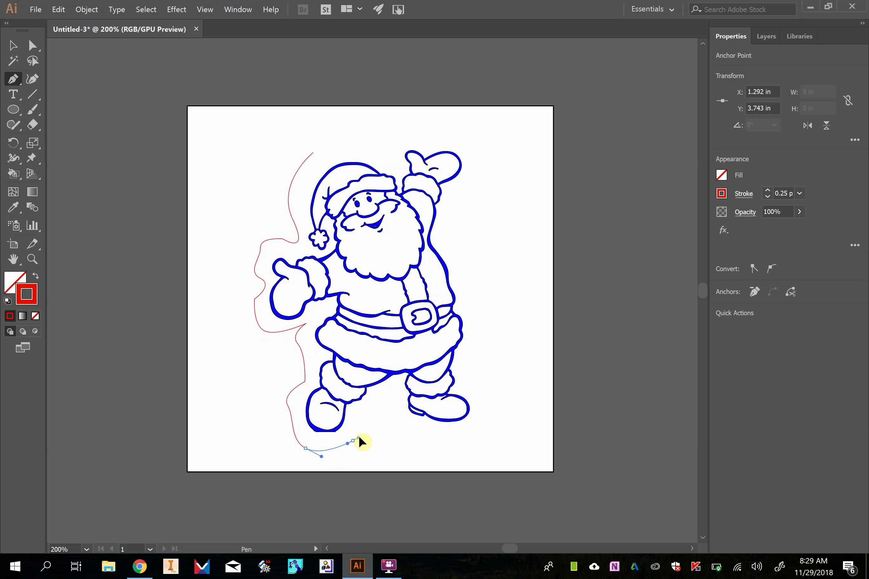
{"action": "left_click", "coordinate": [375, 409]}
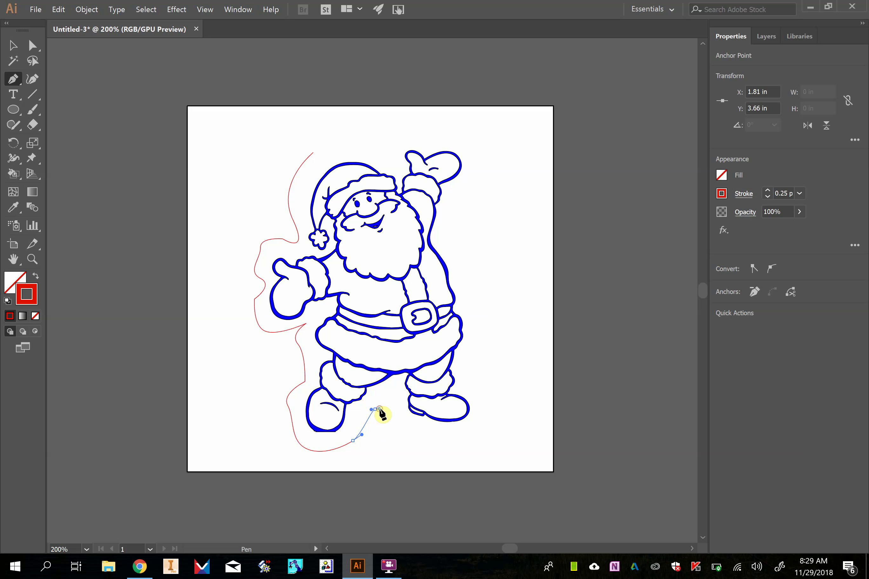
{"action": "left_click", "coordinate": [388, 402]}
{"action": "left_click_drag", "start_coordinate": [404, 419], "coordinate": [408, 429]}
{"action": "left_click_drag", "start_coordinate": [444, 440], "coordinate": [482, 327]}
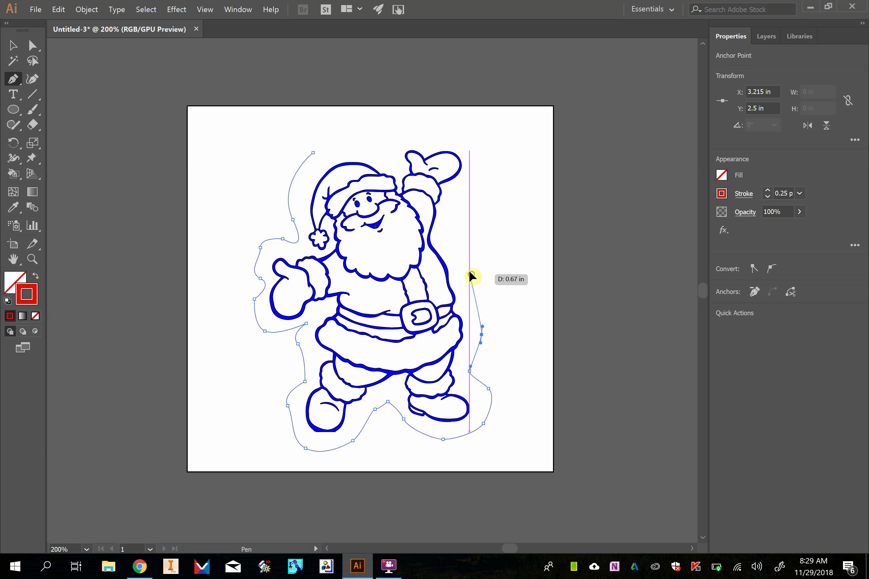
{"action": "left_click_drag", "start_coordinate": [470, 274], "coordinate": [458, 135]}
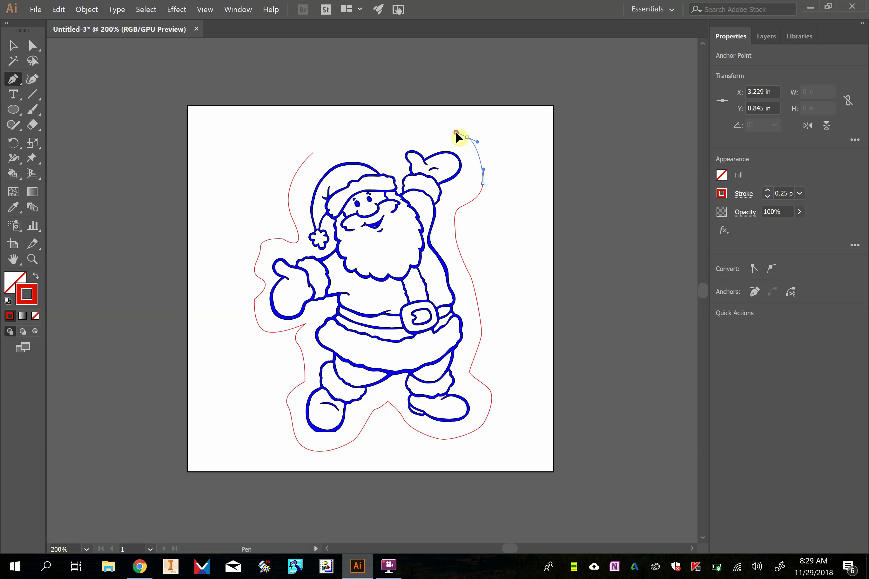
{"action": "left_click", "coordinate": [418, 129]}
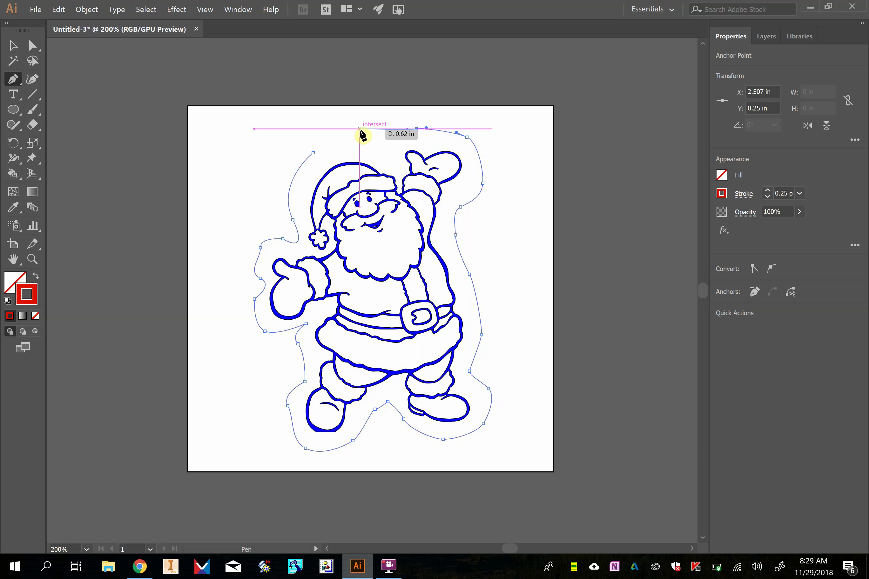
{"action": "left_click_drag", "start_coordinate": [359, 129], "coordinate": [276, 184]}
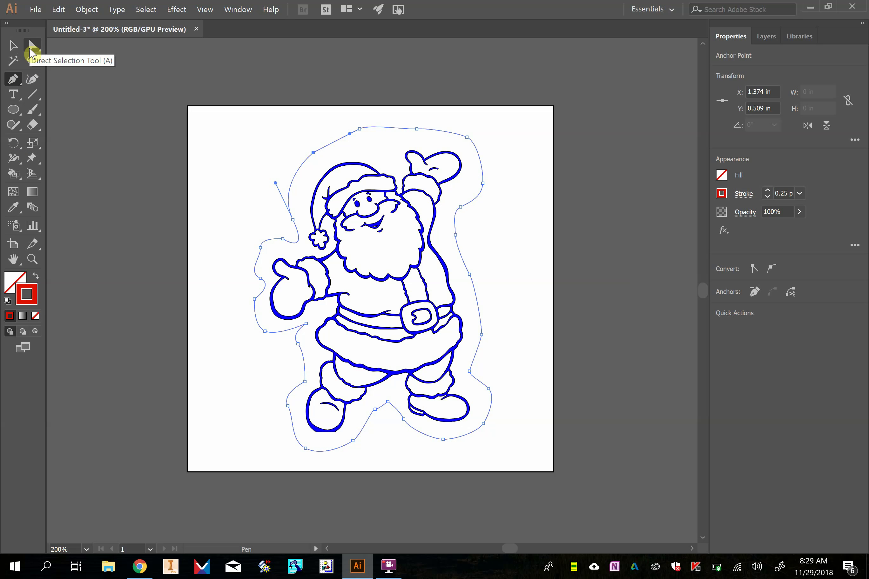
Step: With Direct Selection, reposition a right-side anchor and nudge the upper-right anchor slightly left
{"action": "left_click", "coordinate": [30, 53]}
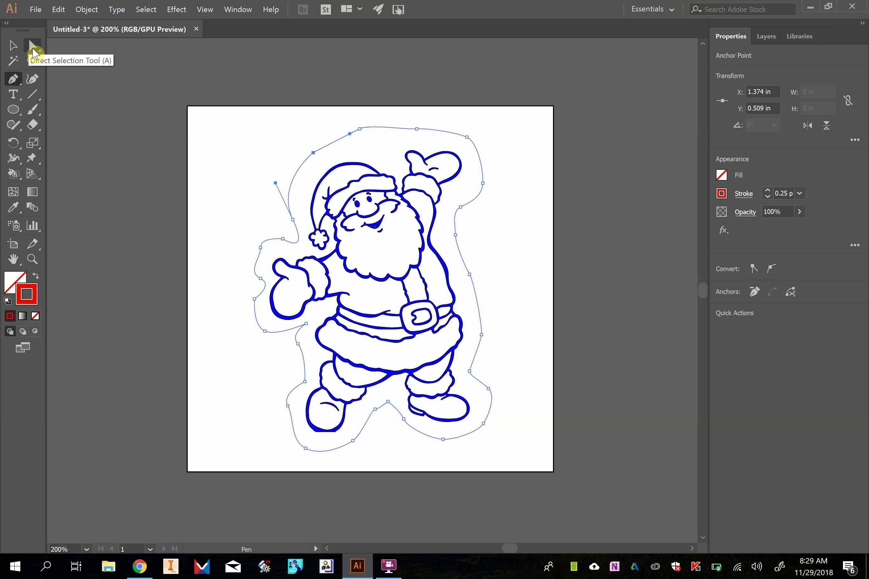
{"action": "left_click_drag", "start_coordinate": [463, 197], "coordinate": [460, 207]}
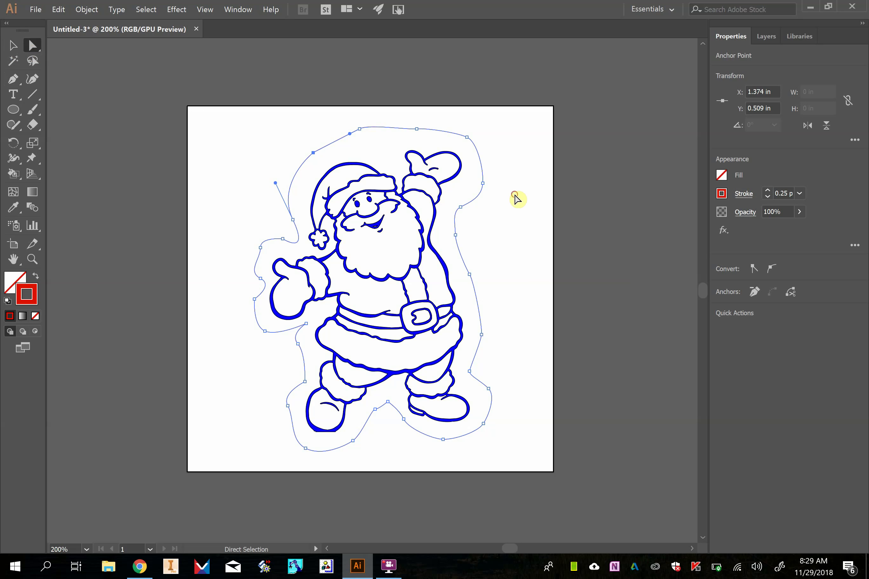
{"action": "left_click", "coordinate": [516, 198]}
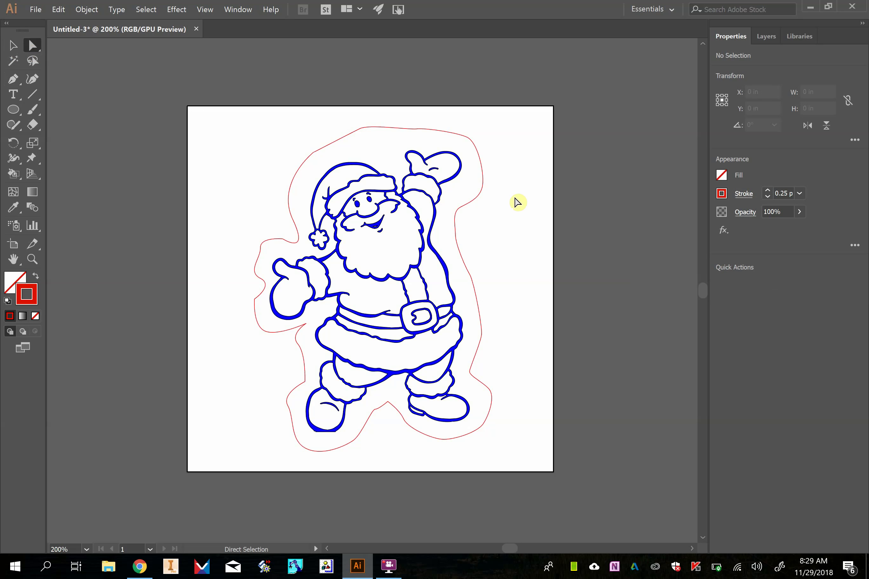
{"action": "left_click", "coordinate": [483, 178]}
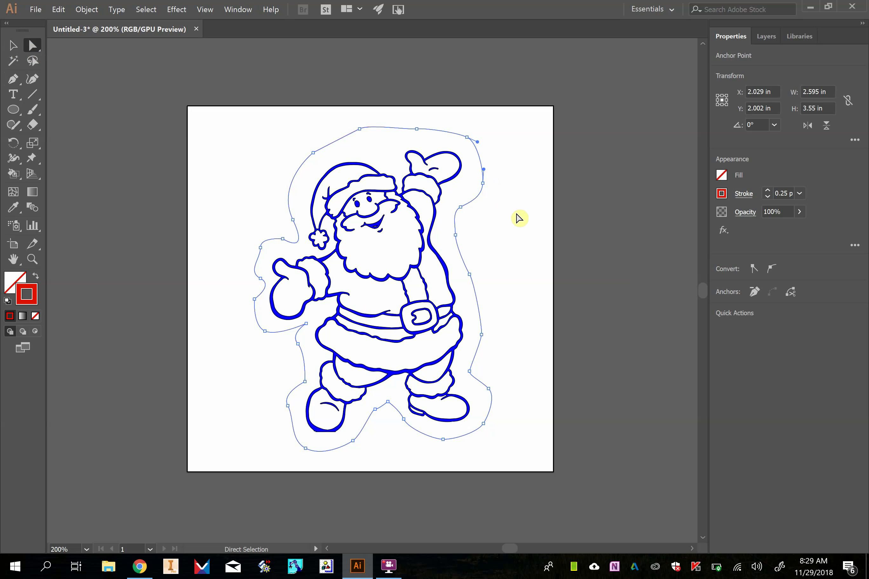
{"action": "left_click", "coordinate": [471, 143]}
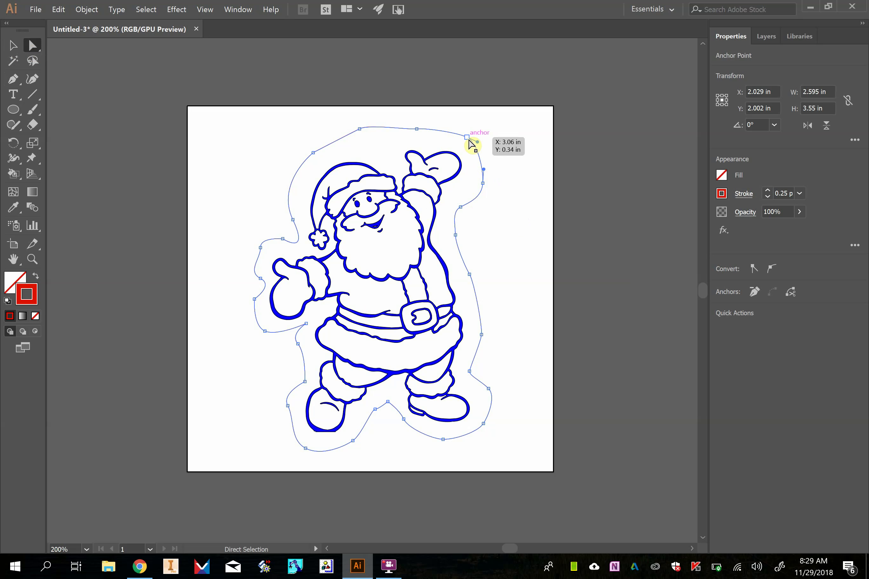
{"action": "left_click_drag", "start_coordinate": [470, 143], "coordinate": [463, 143]}
Step: Shift the top anchor right and pull the left anchors beside Santa's mitten outward
{"action": "left_click", "coordinate": [360, 131]}
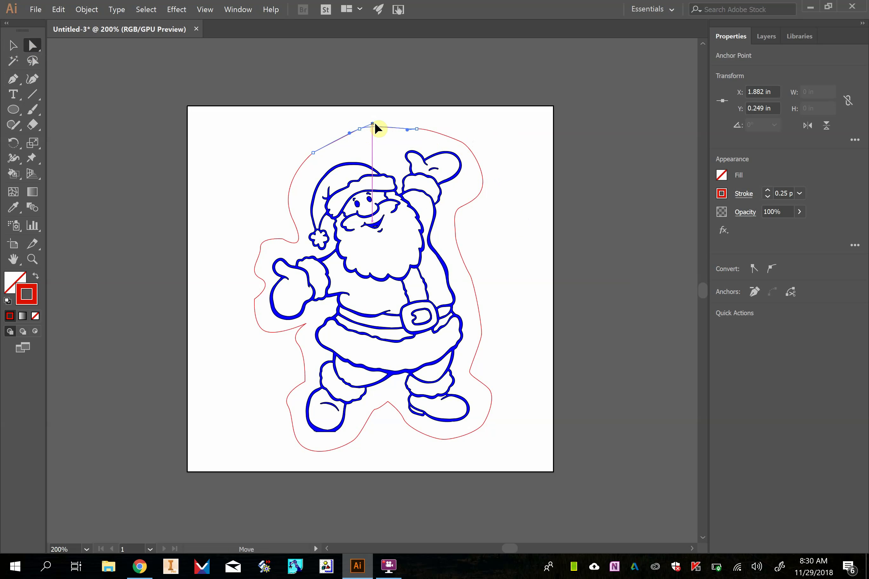
{"action": "left_click_drag", "start_coordinate": [375, 124], "coordinate": [378, 123]}
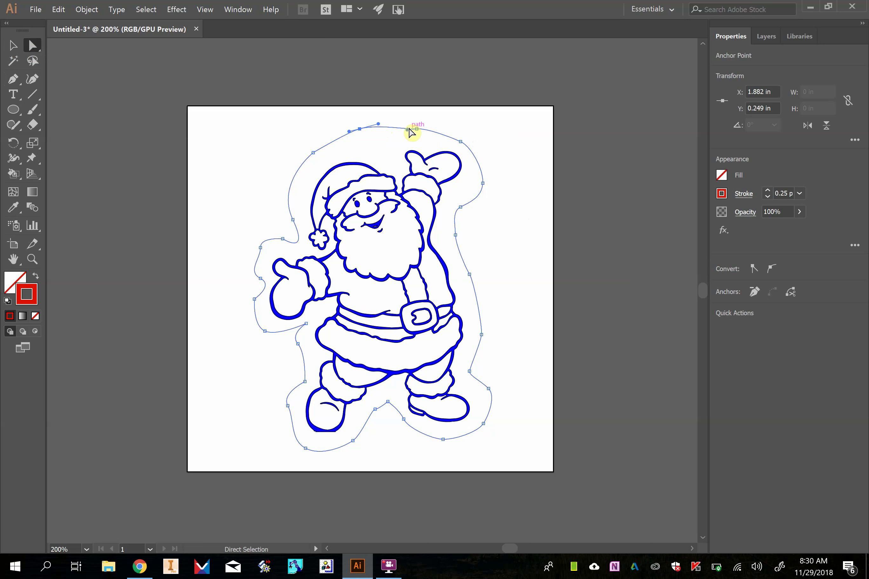
{"action": "mouse_move", "coordinate": [314, 152]}
{"action": "left_mouse_down"}
{"action": "mouse_move", "coordinate": [309, 164]}
{"action": "mouse_move", "coordinate": [317, 154]}
{"action": "left_mouse_up"}
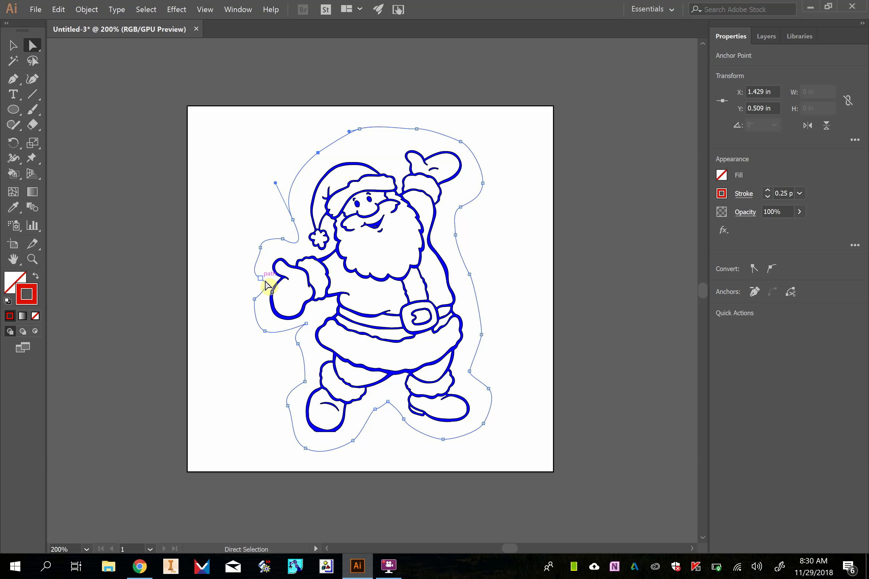
{"action": "left_click_drag", "start_coordinate": [263, 280], "coordinate": [257, 279]}
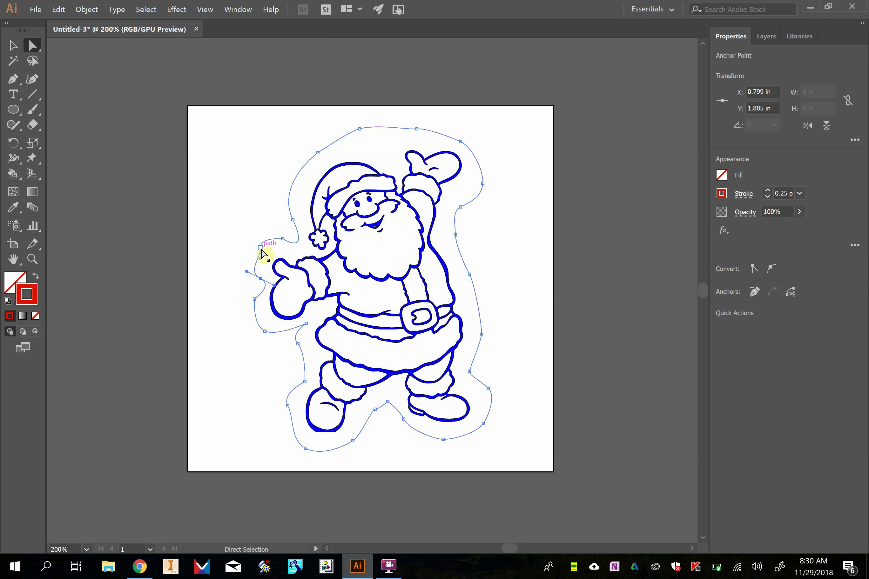
{"action": "left_click", "coordinate": [261, 248]}
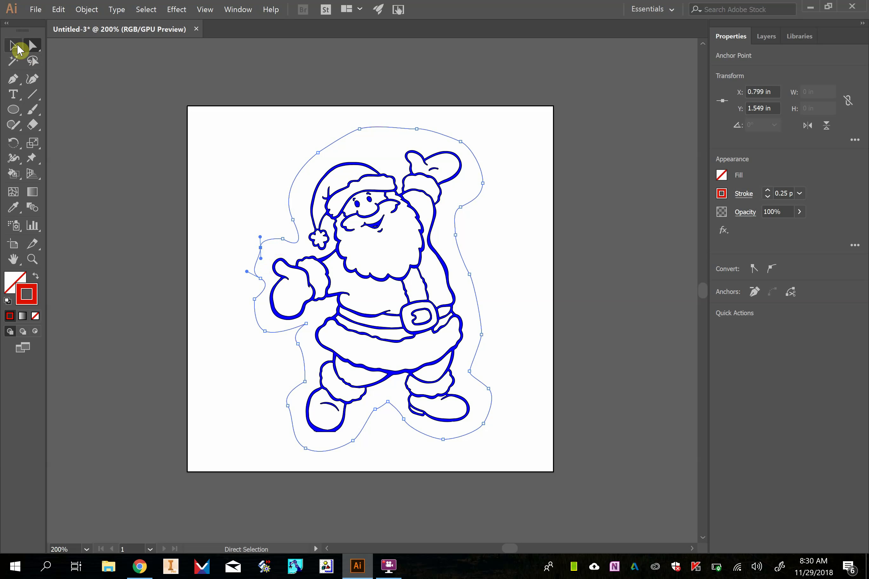
Step: Draw a 0.155 in circle above Santa's hat, deselect it, and zoom in to check the outlines
{"action": "left_click", "coordinate": [18, 50]}
{"action": "left_click", "coordinate": [13, 109]}
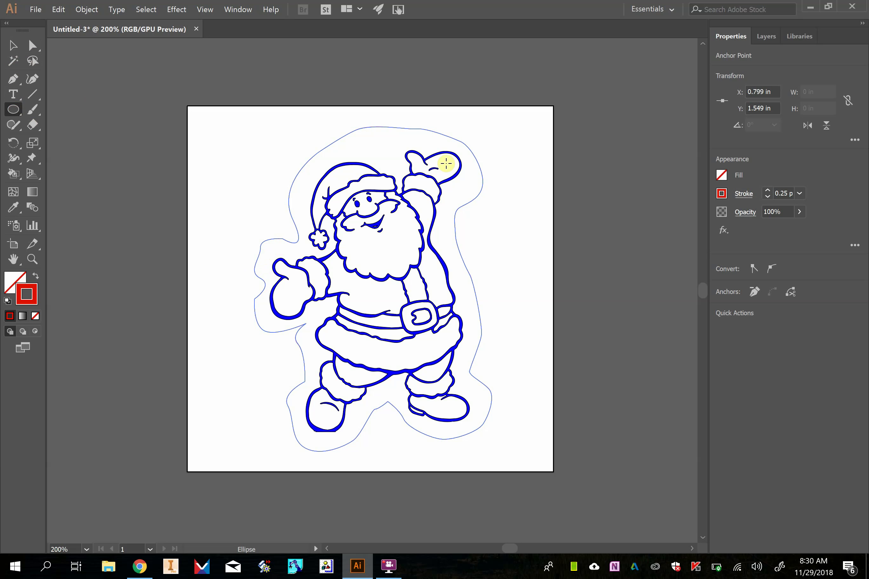
{"action": "left_click_drag", "start_coordinate": [375, 139], "coordinate": [389, 153]}
{"action": "left_click", "coordinate": [12, 45]}
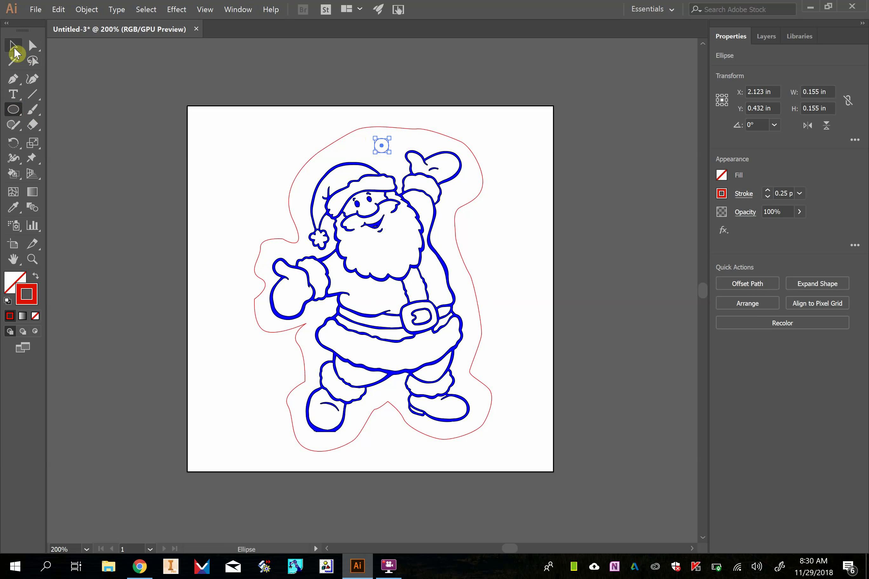
{"action": "left_click", "coordinate": [175, 100]}
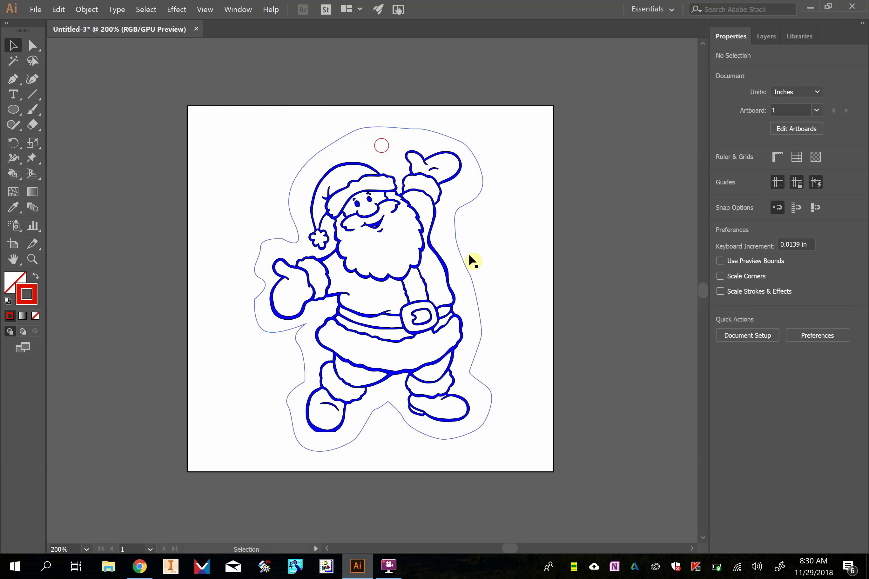
{"action": "scroll", "coordinate": [490, 256], "scroll_direction": "up", "scroll_amount": 1}
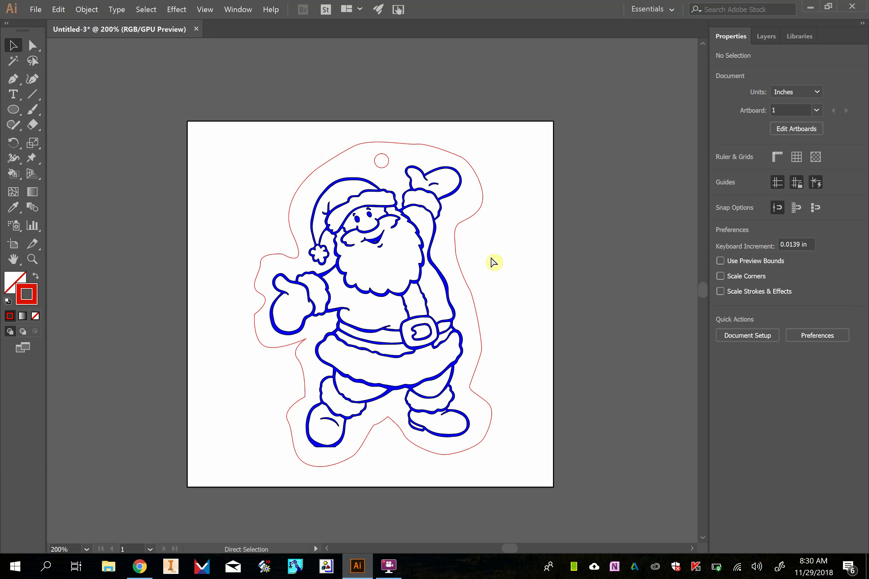
{"action": "key", "text": "ctrl+equal"}
{"action": "key", "text": "ctrl+equal"}
{"action": "key", "text": "ctrl+equal"}
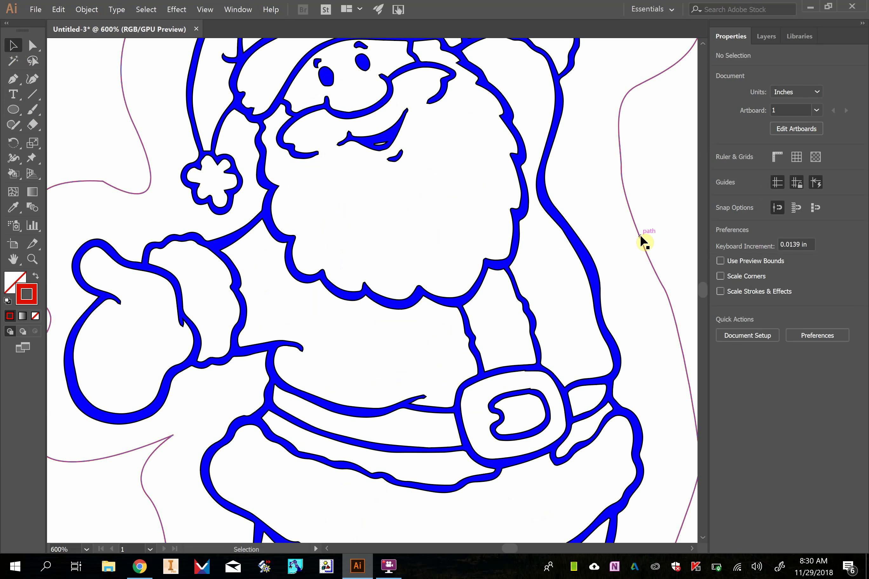
{"action": "key", "text": "ctrl+minus"}
{"action": "key", "text": "ctrl+minus"}
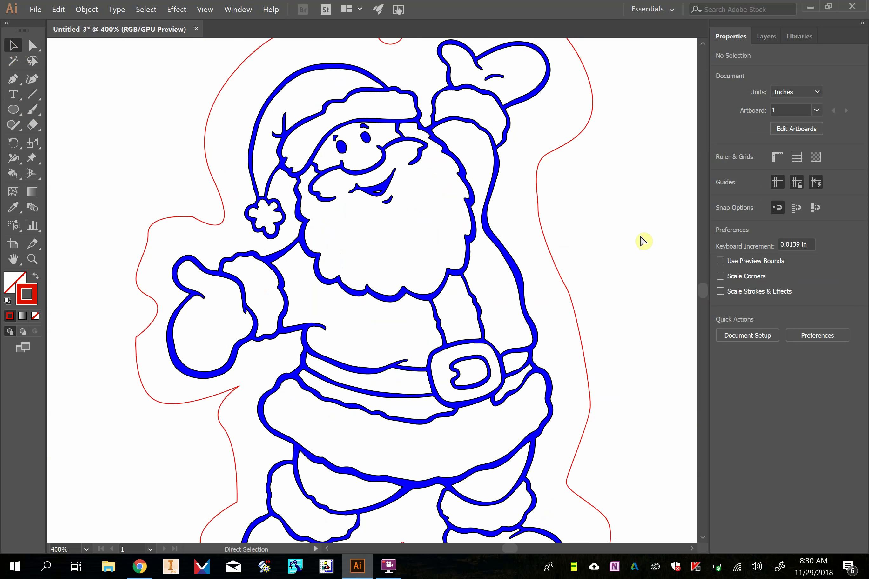
Step: Save Untitled-3 under the new name santa.ai, overwriting the existing santa.ai
{"action": "left_click", "coordinate": [38, 14]}
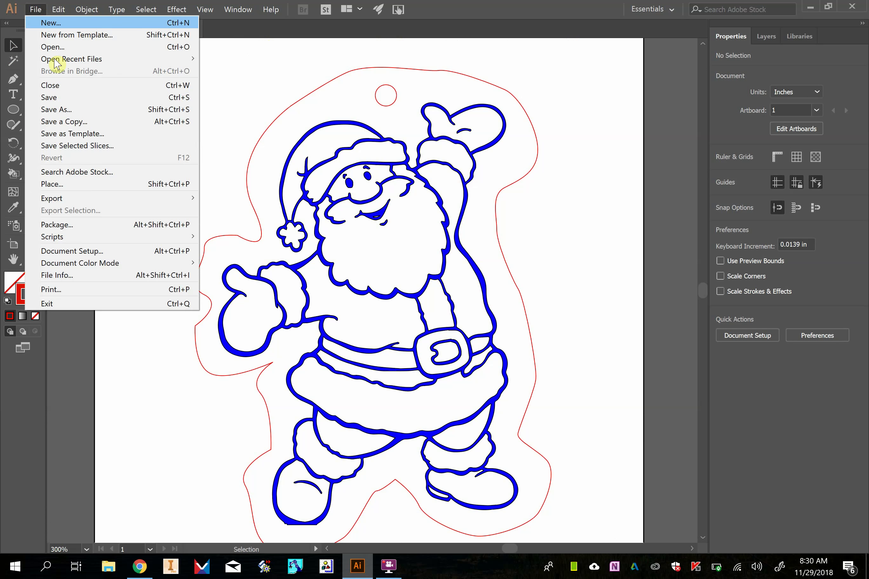
{"action": "left_click", "coordinate": [75, 111]}
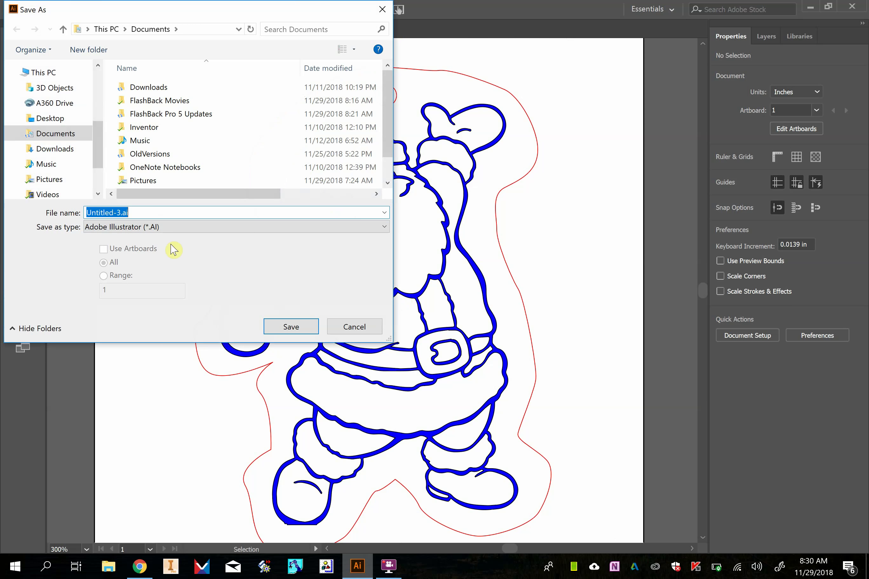
{"action": "left_click", "coordinate": [118, 212]}
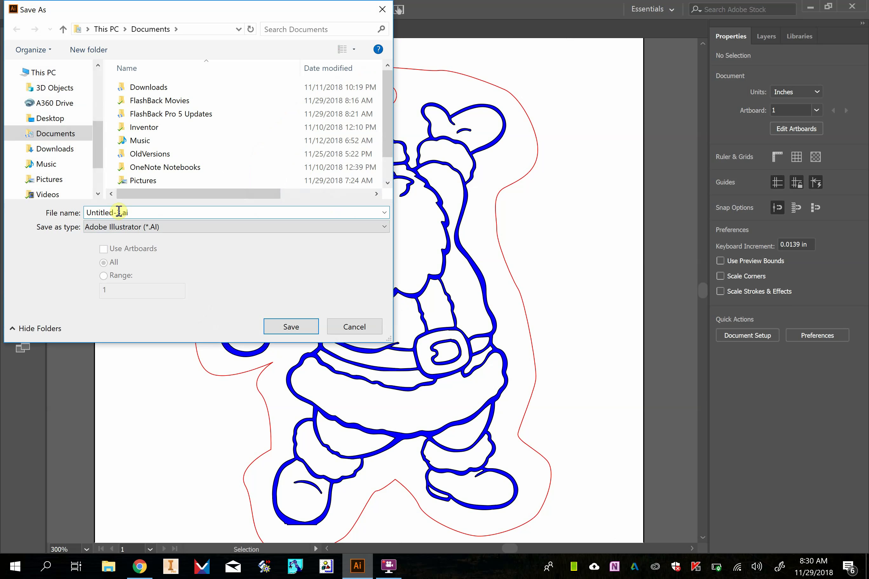
{"action": "left_click_drag", "start_coordinate": [121, 212], "coordinate": [72, 211]}
{"action": "type", "text": "santa"}
{"action": "left_click", "coordinate": [291, 326]}
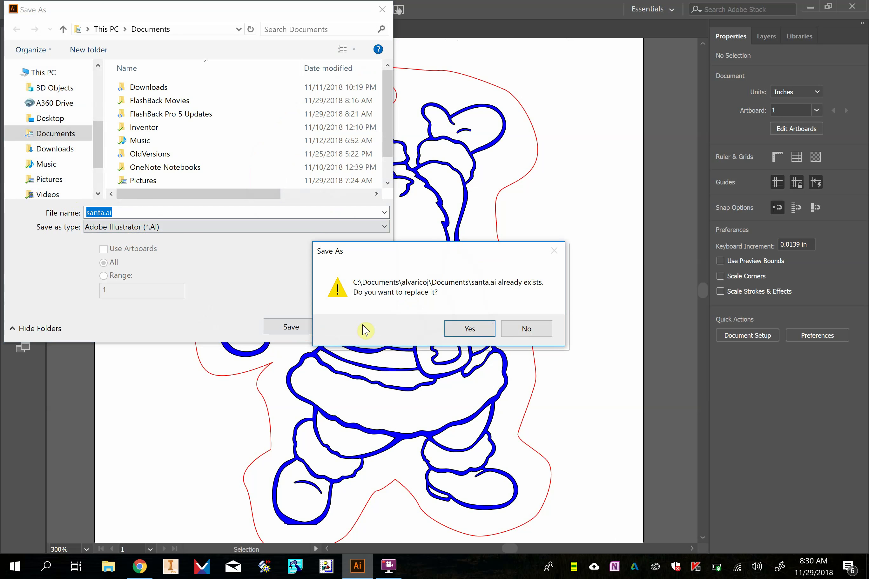
{"action": "left_click", "coordinate": [470, 337]}
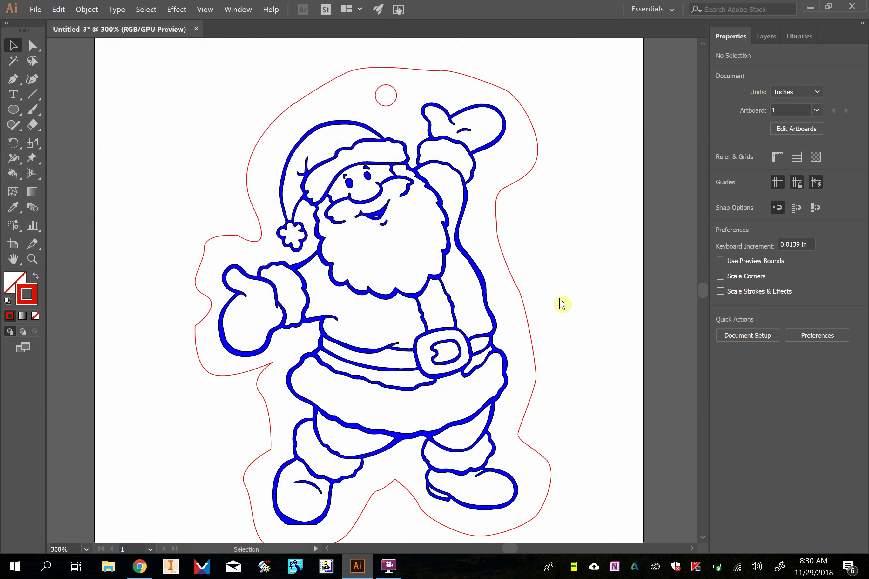